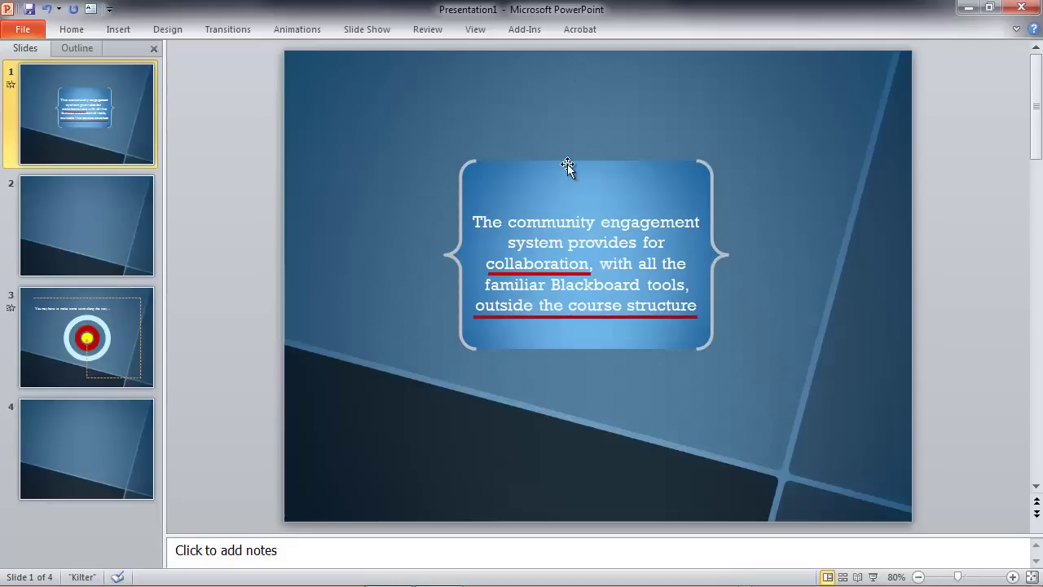
Step: Paste slide 1's bracketed text box onto slide 2 and start inserting a straight line shape
click(567, 165)
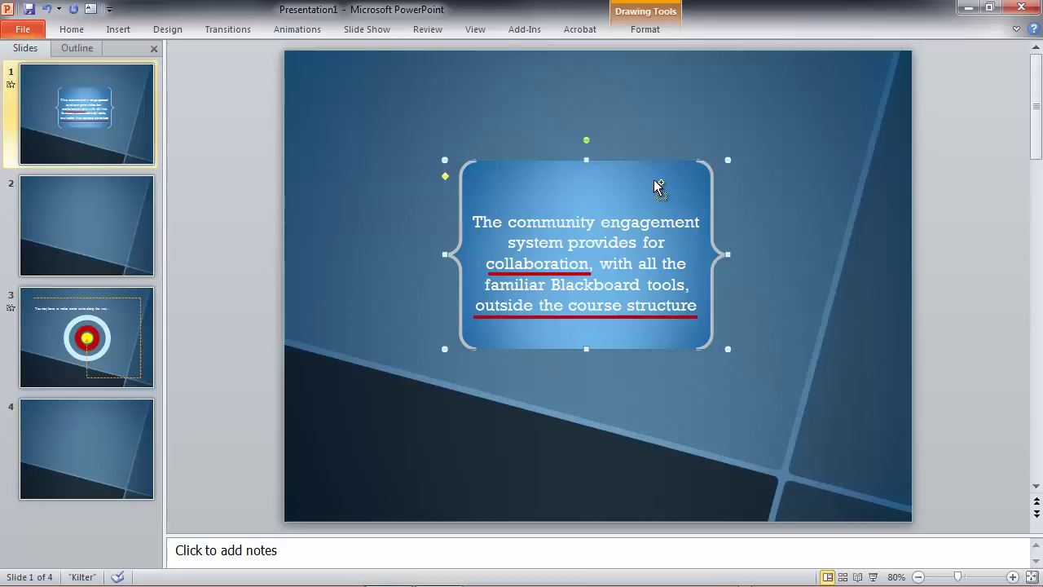
click(104, 191)
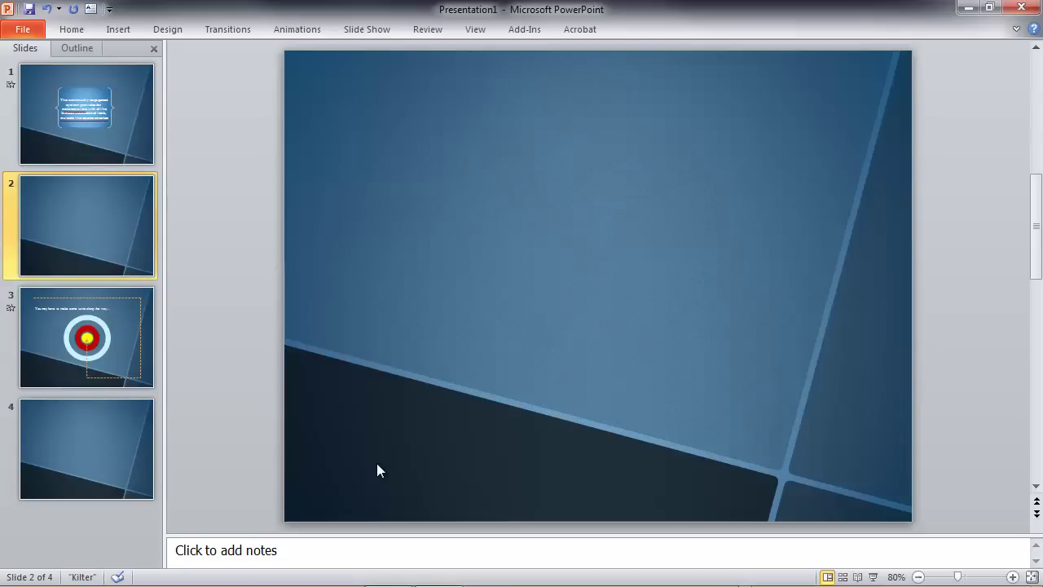
key(ctrl+v)
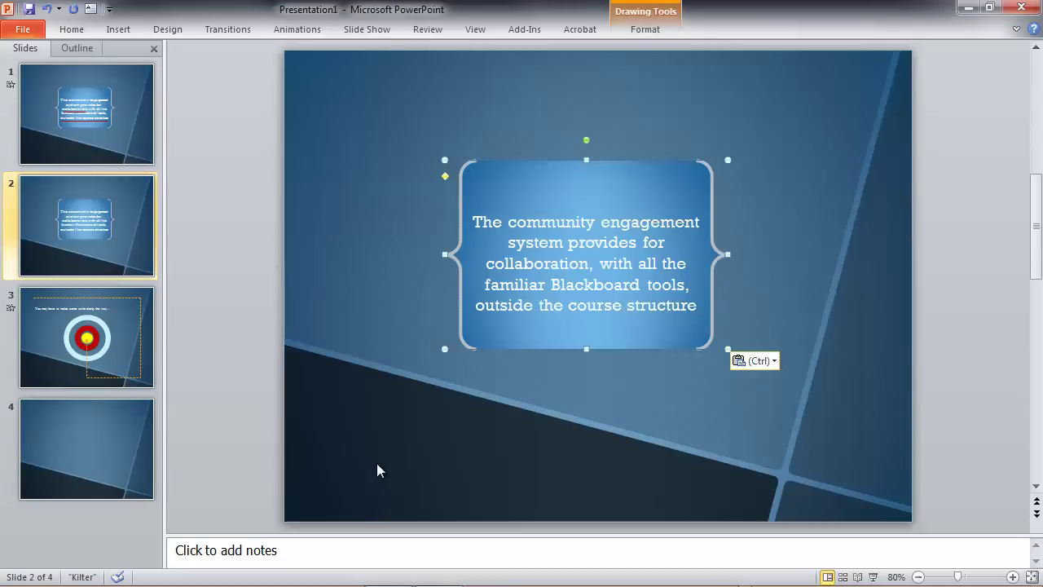
click(607, 414)
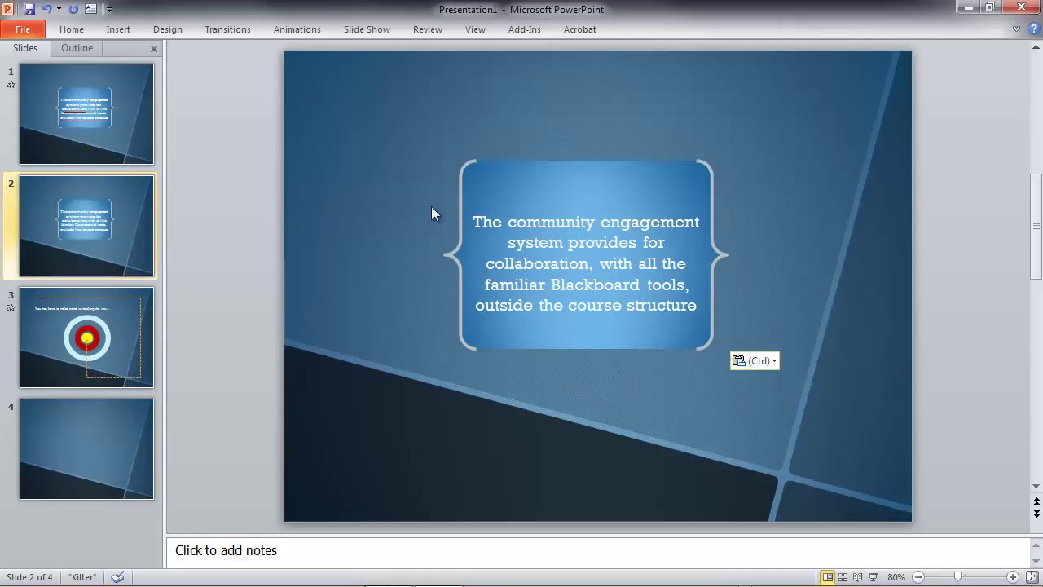
click(119, 29)
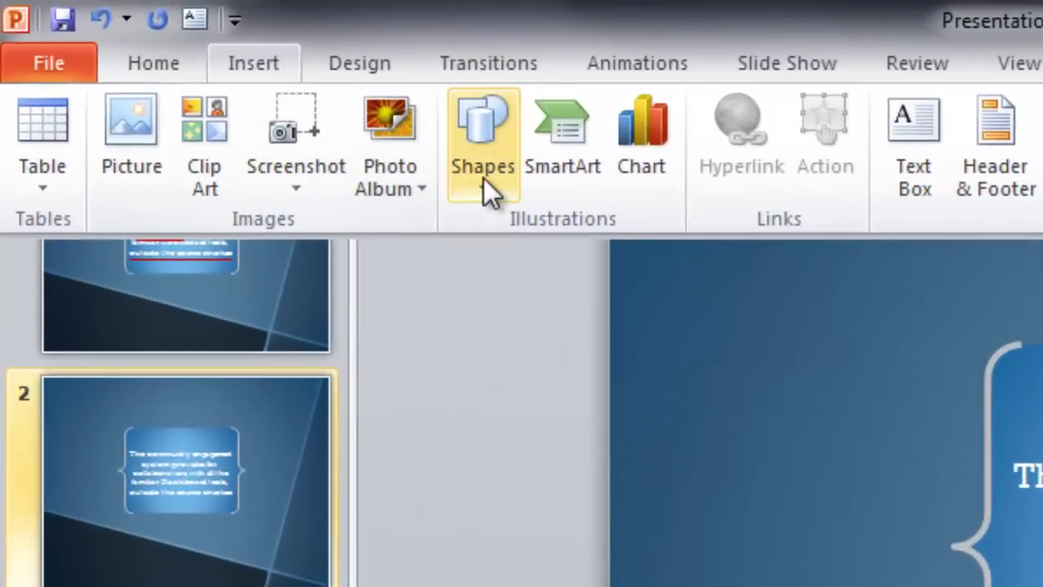
click(407, 155)
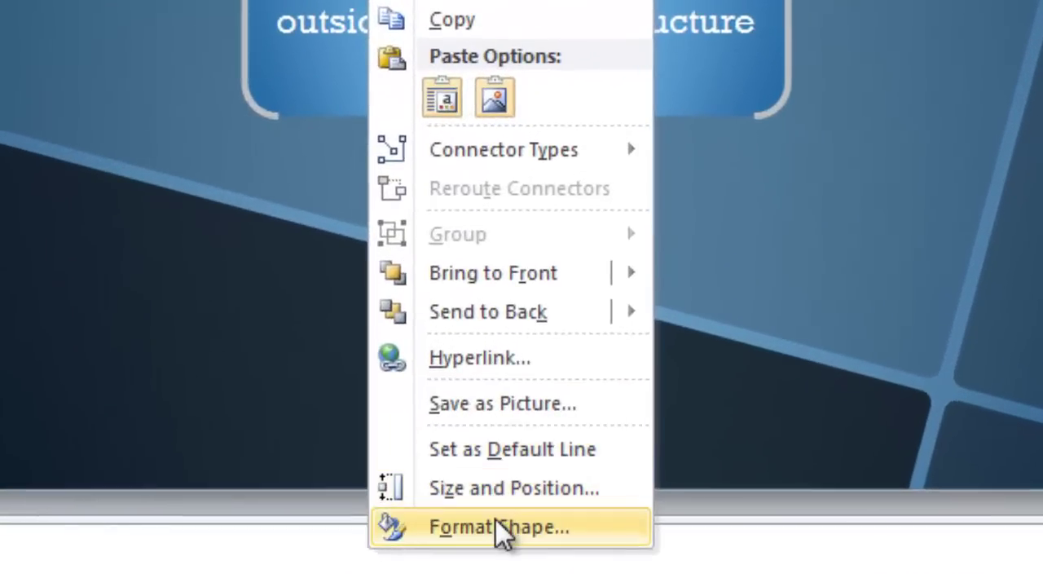
Step: Format the new line with a 4 pt width and the dark red standard colour
click(481, 530)
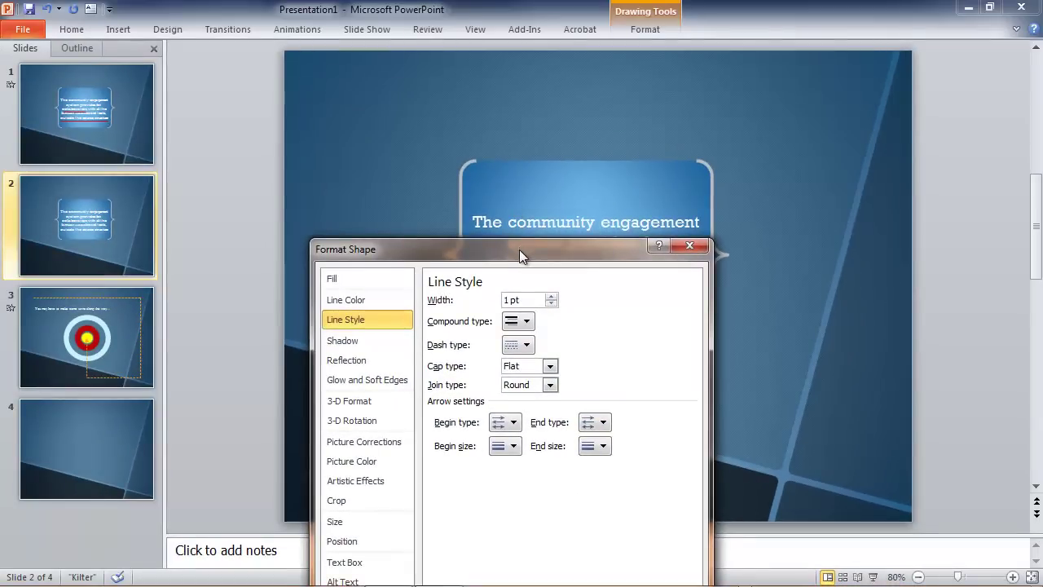
drag(519, 249, 538, 83)
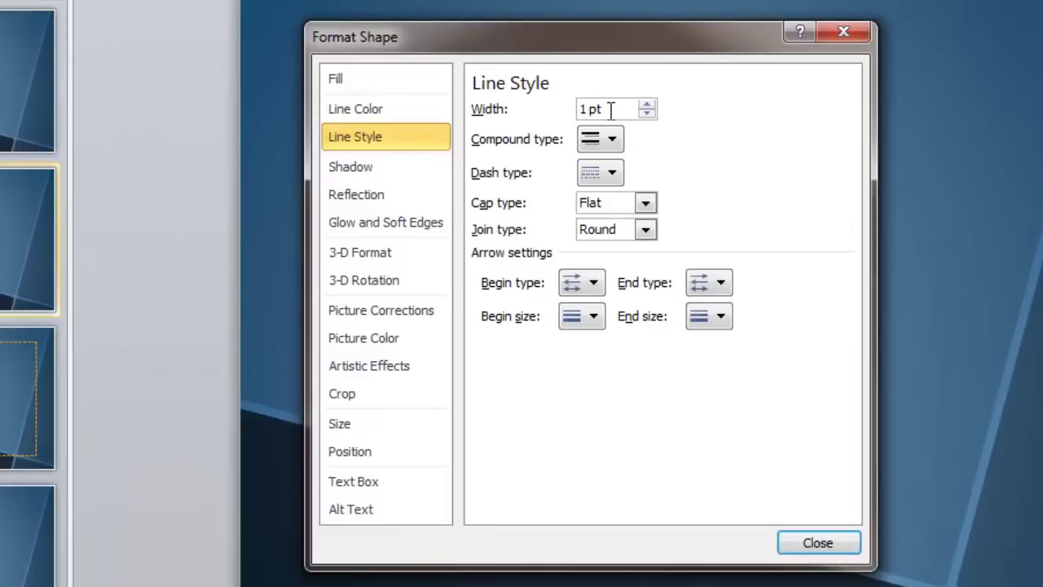
drag(610, 111, 584, 109)
text(4)
click(390, 105)
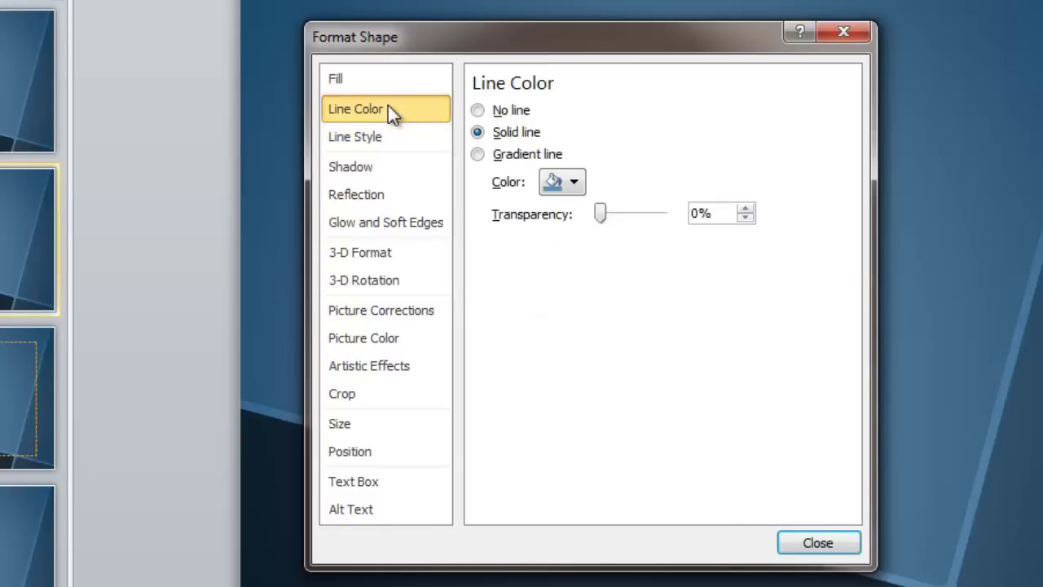
click(575, 186)
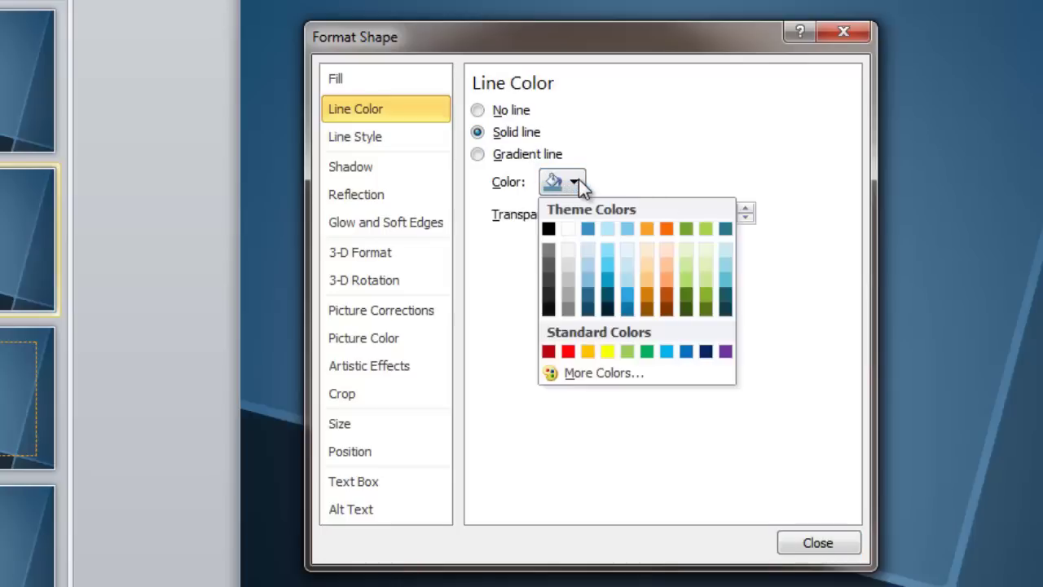
click(548, 352)
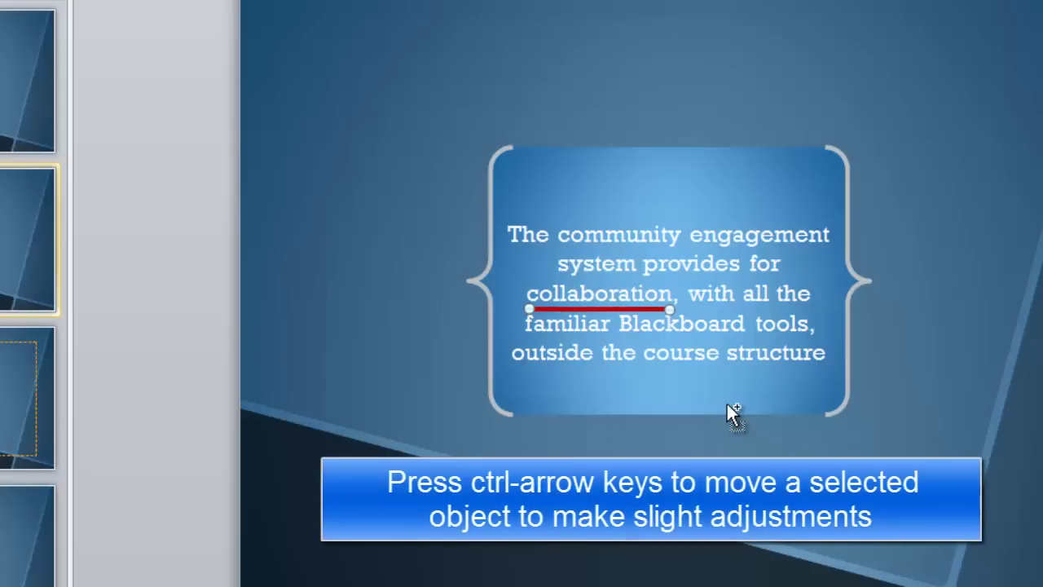
Step: Nudge the red line up under 'collaboration' and give it a Wipe entrance from the left
key(ctrl+Up)
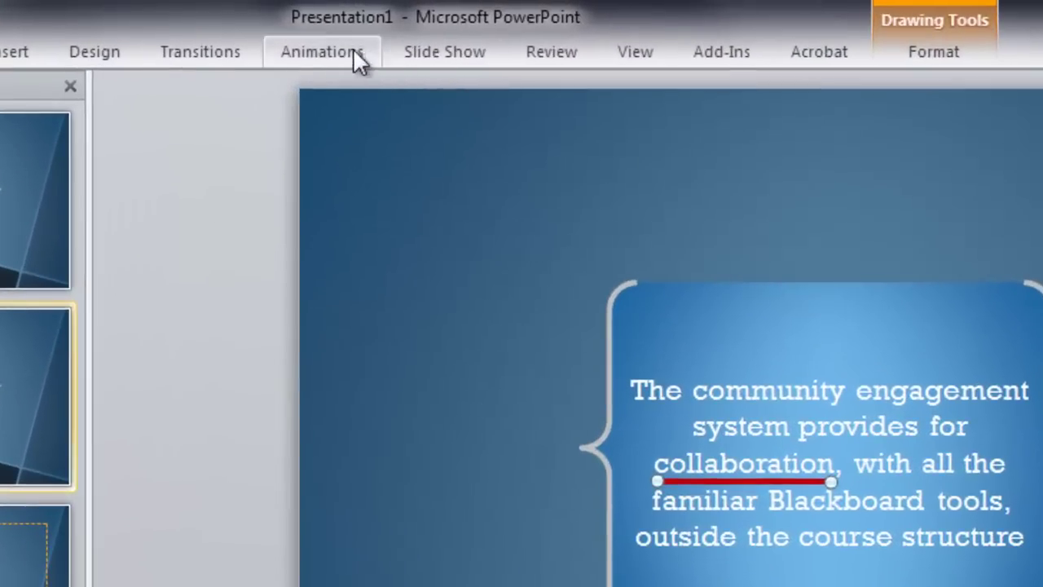
click(359, 61)
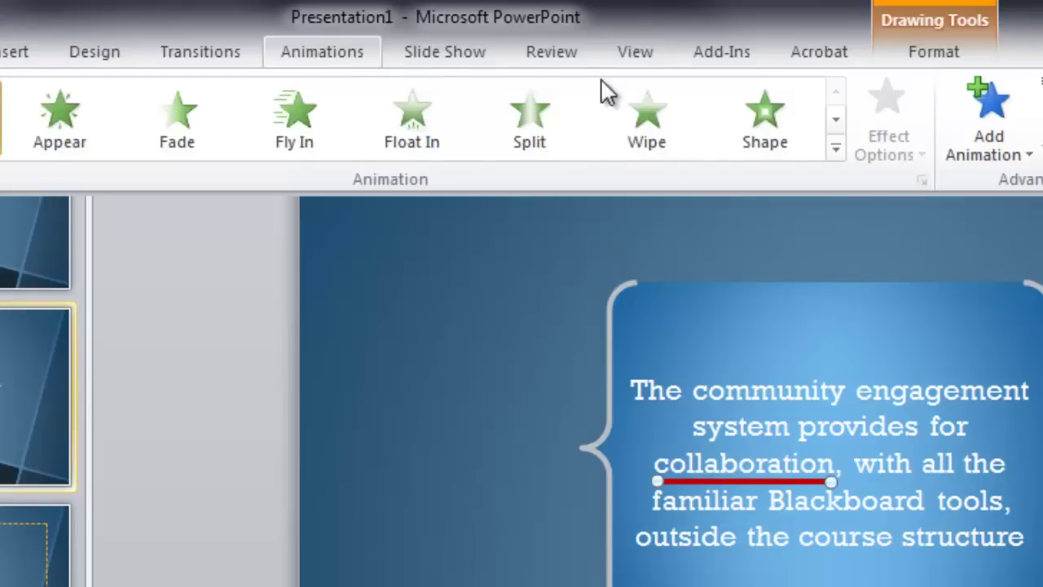
click(648, 109)
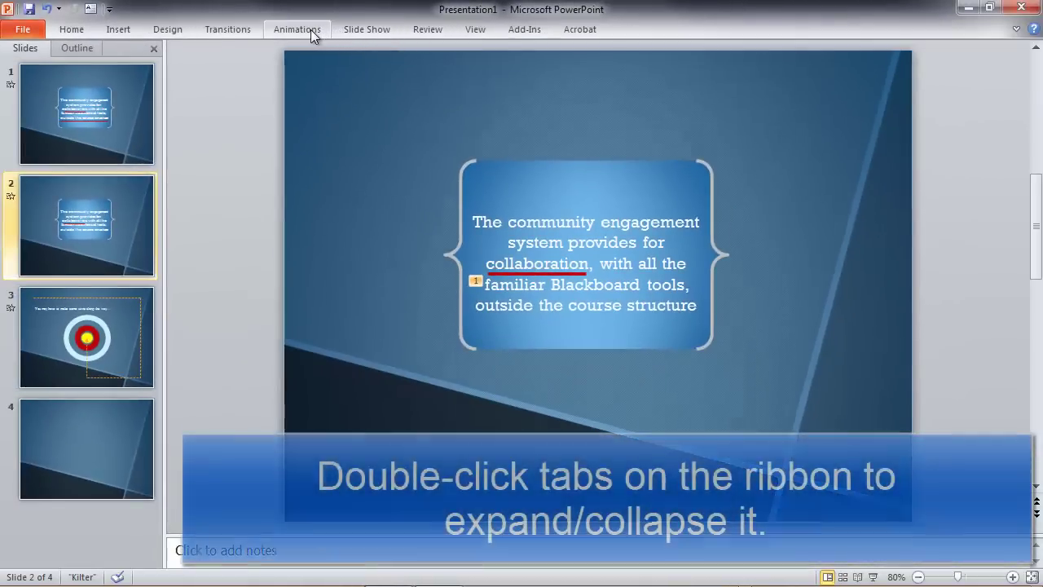
double_click(310, 30)
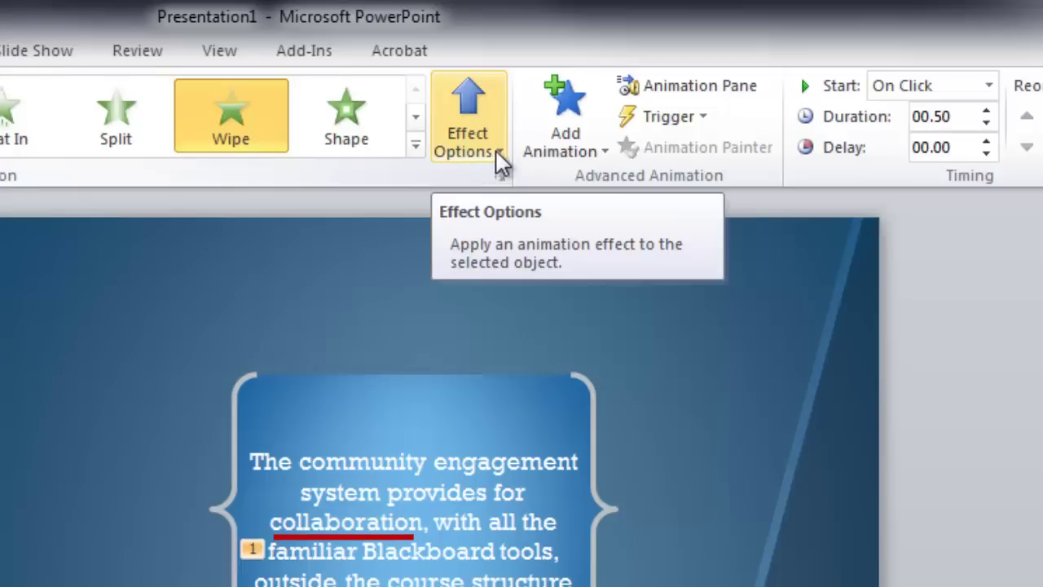
click(499, 155)
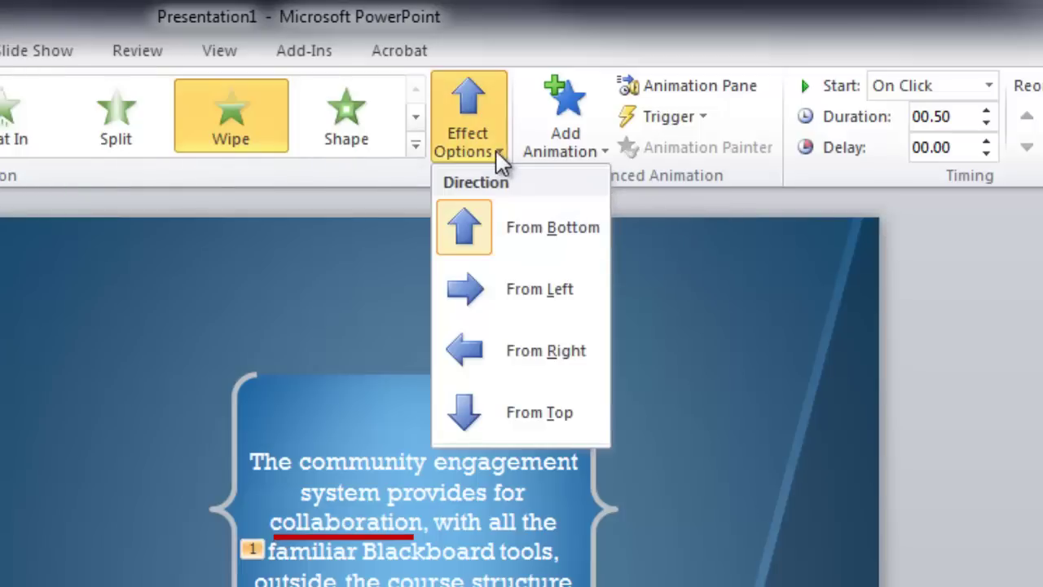
click(521, 293)
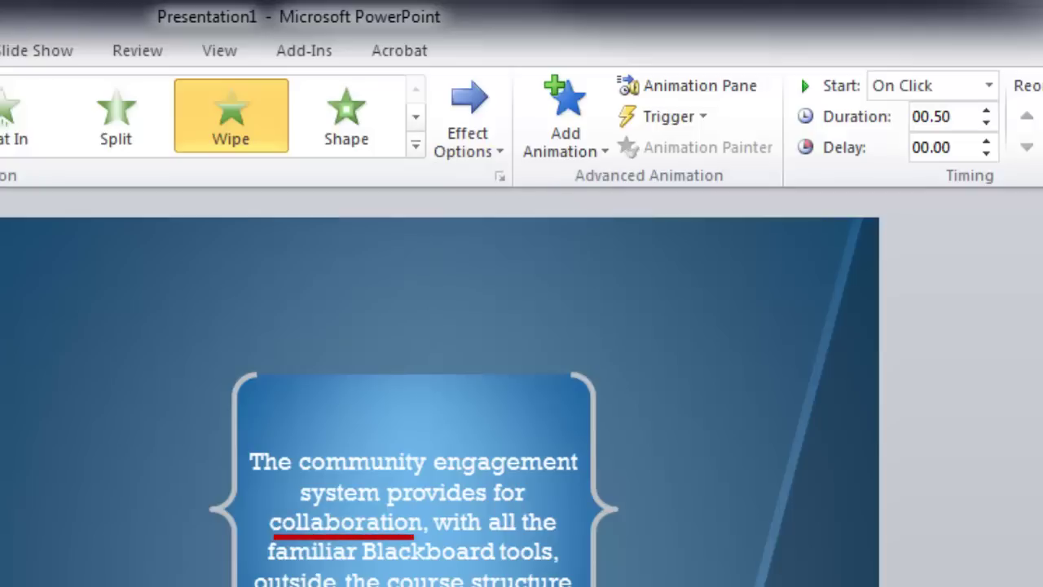
Step: Select the bracketed callout shape rather than the underline
click(414, 539)
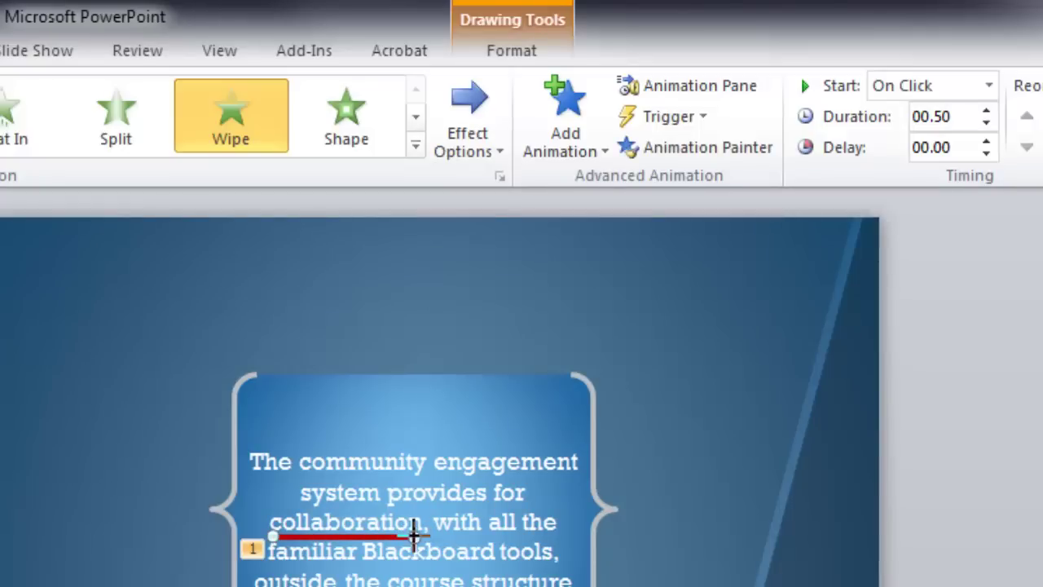
click(422, 538)
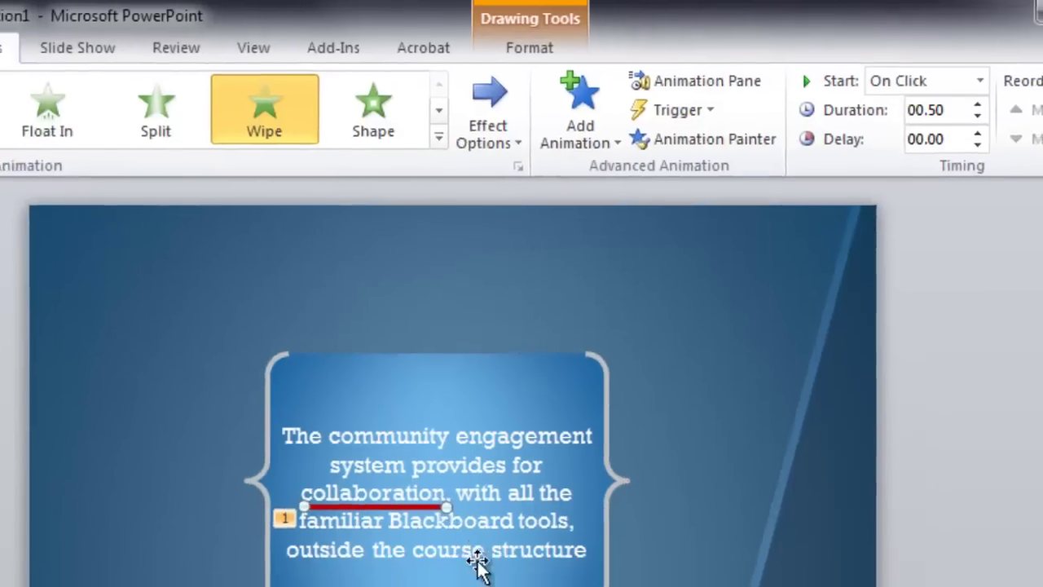
click(493, 583)
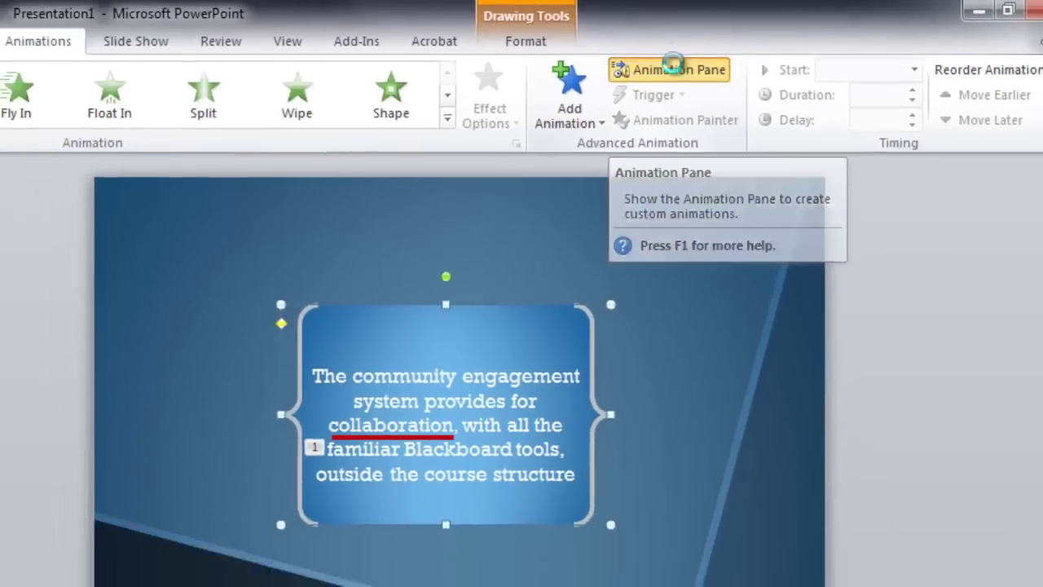
Step: Show the Animation Pane and select the underline's Wipe animation, number 1
click(616, 87)
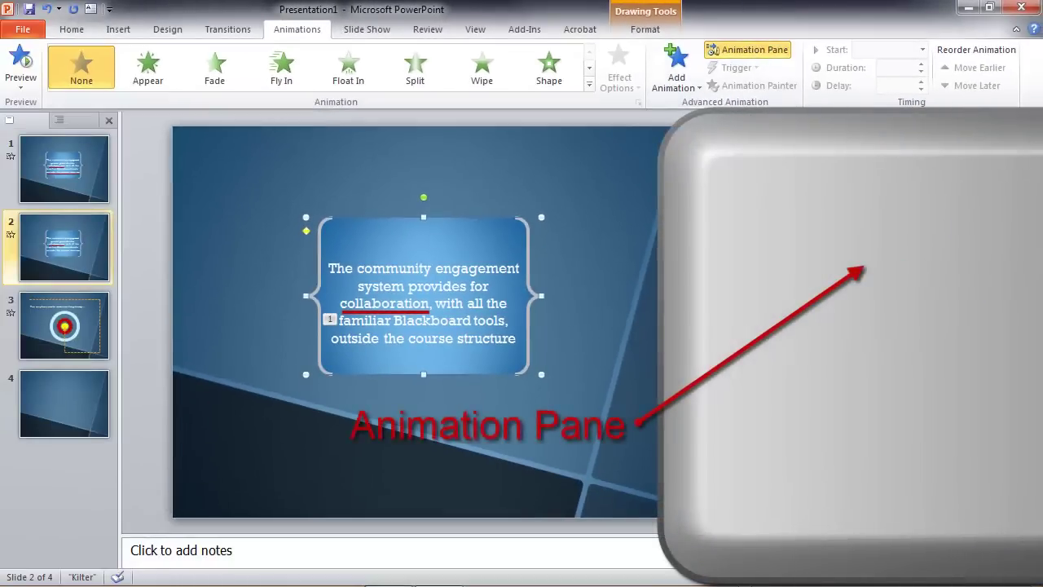
click(482, 65)
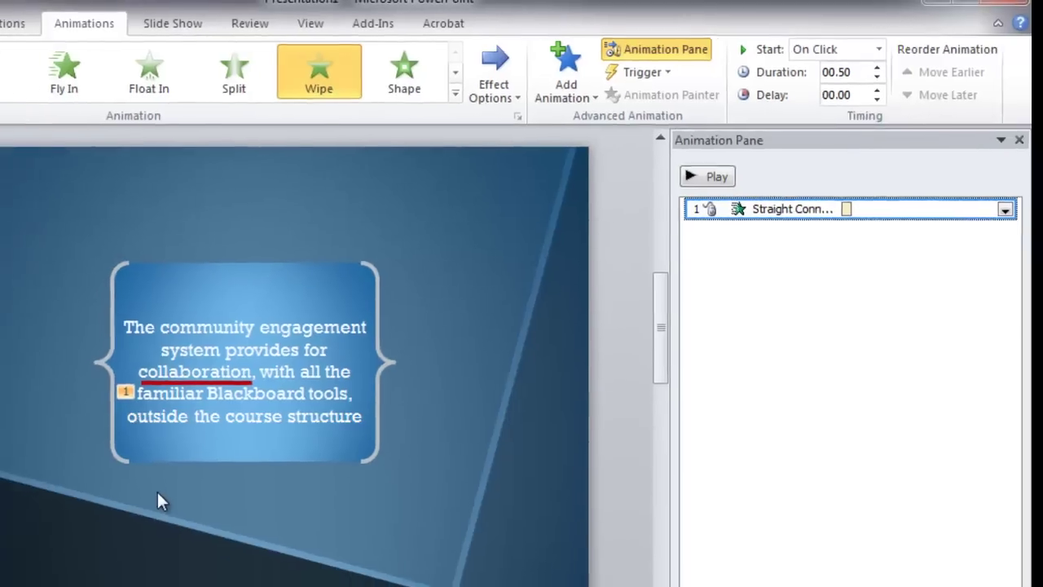
click(84, 540)
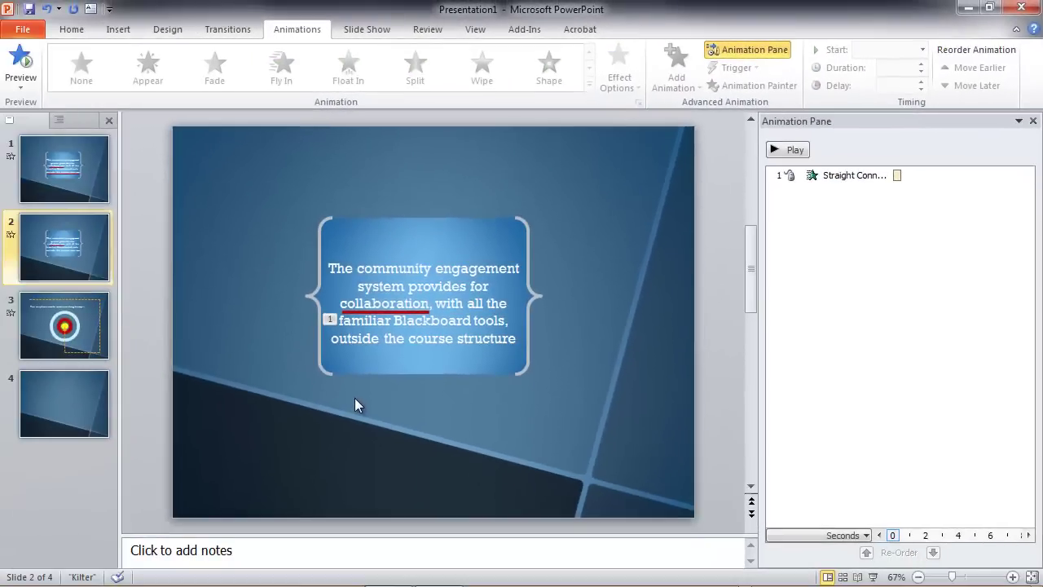
click(330, 321)
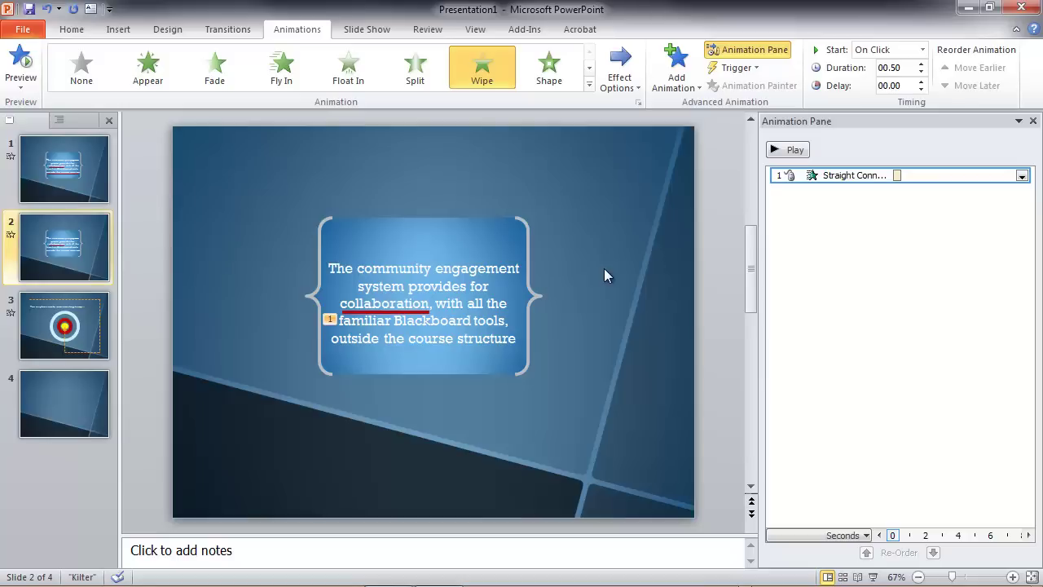
Step: Paste a second Wipe underline beneath 'outside the course structure' as animation 2, On Click
click(470, 353)
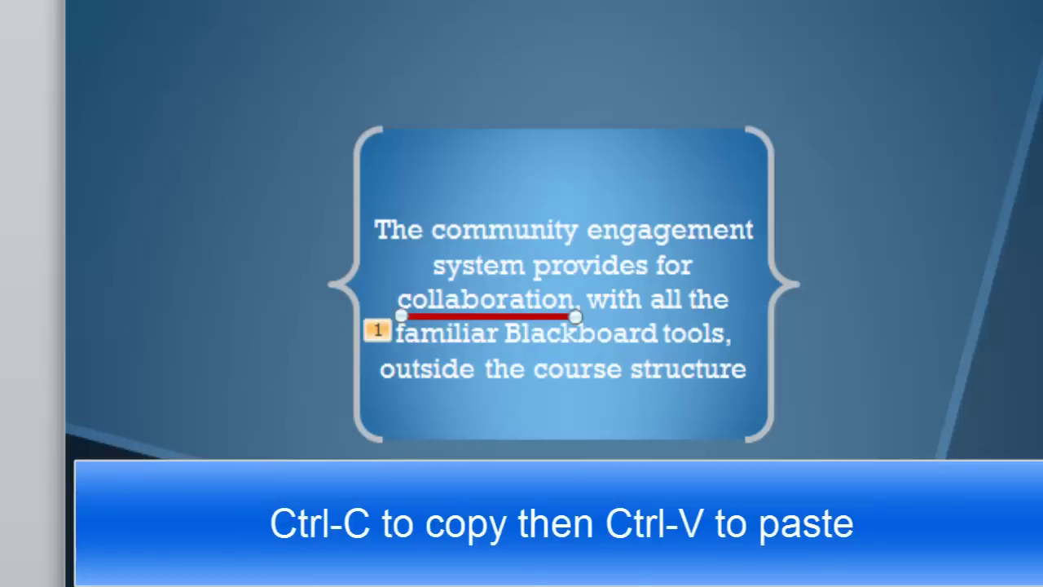
key(ctrl+v)
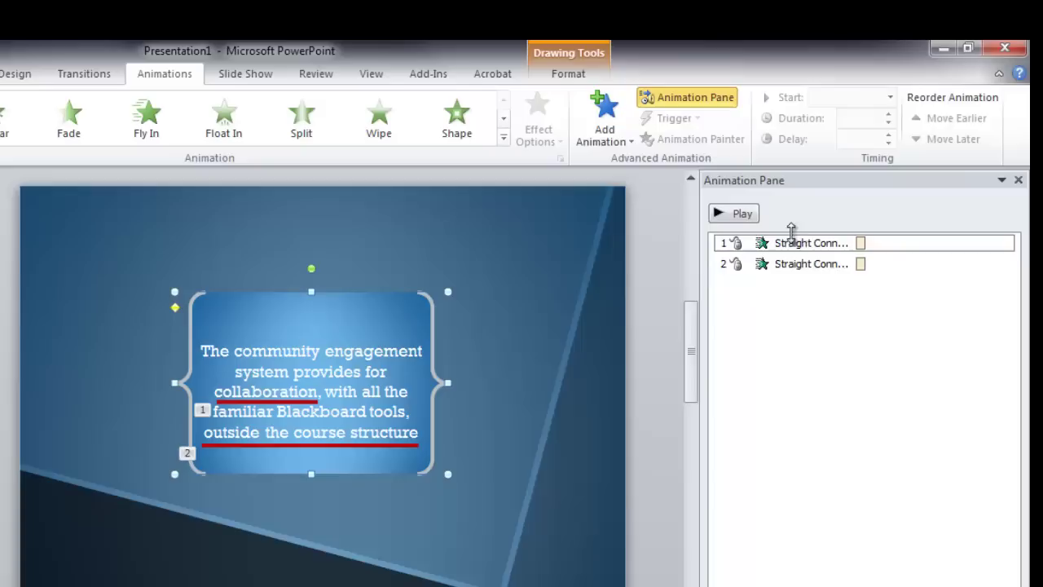
click(794, 243)
click(789, 263)
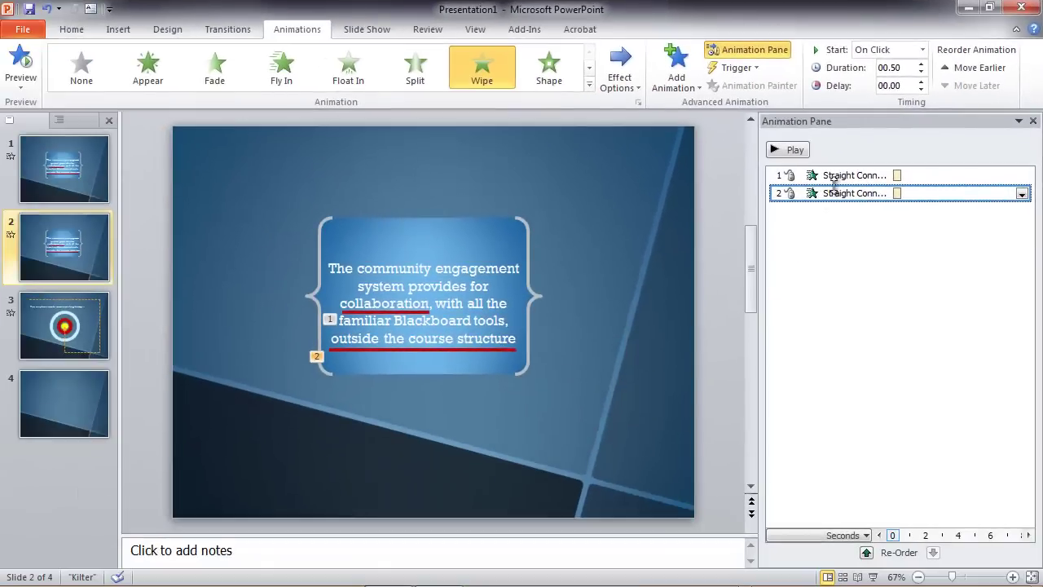
Step: Select both underline Wipe animations in the Animation Pane and open their options dropdown
click(839, 175)
click(844, 194)
click(658, 439)
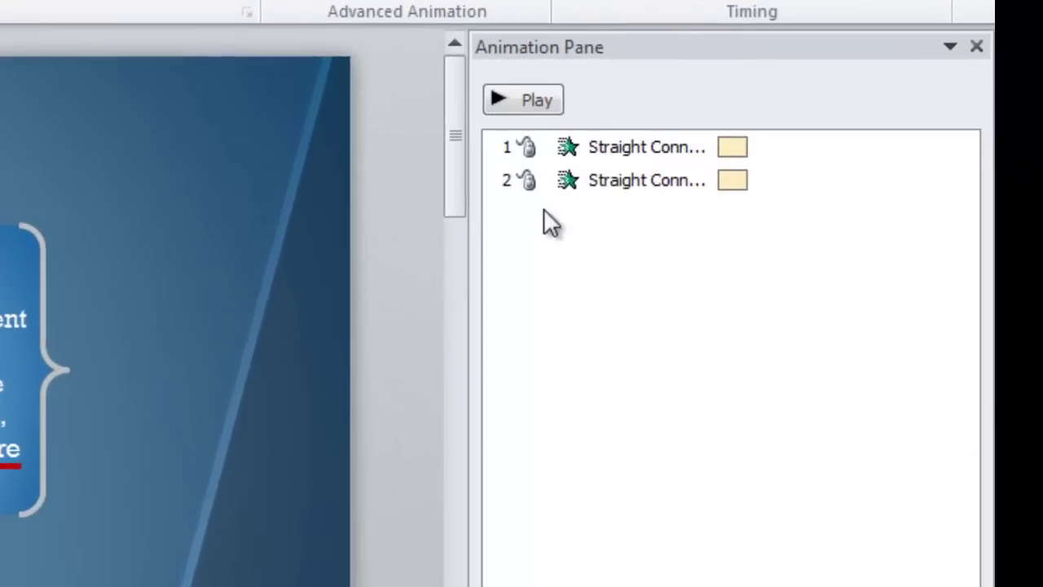
click(671, 147)
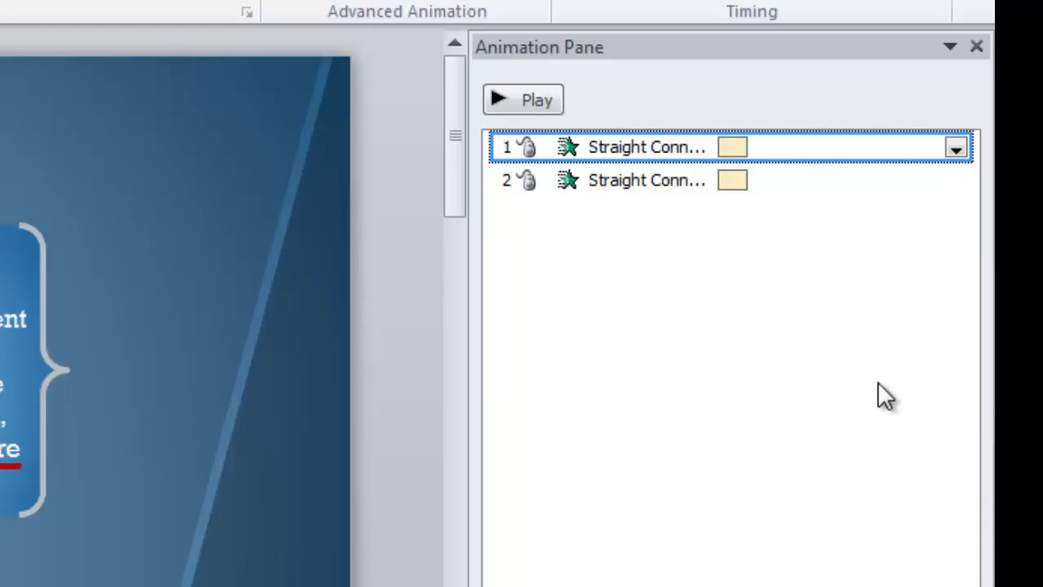
ctrl+click(670, 181)
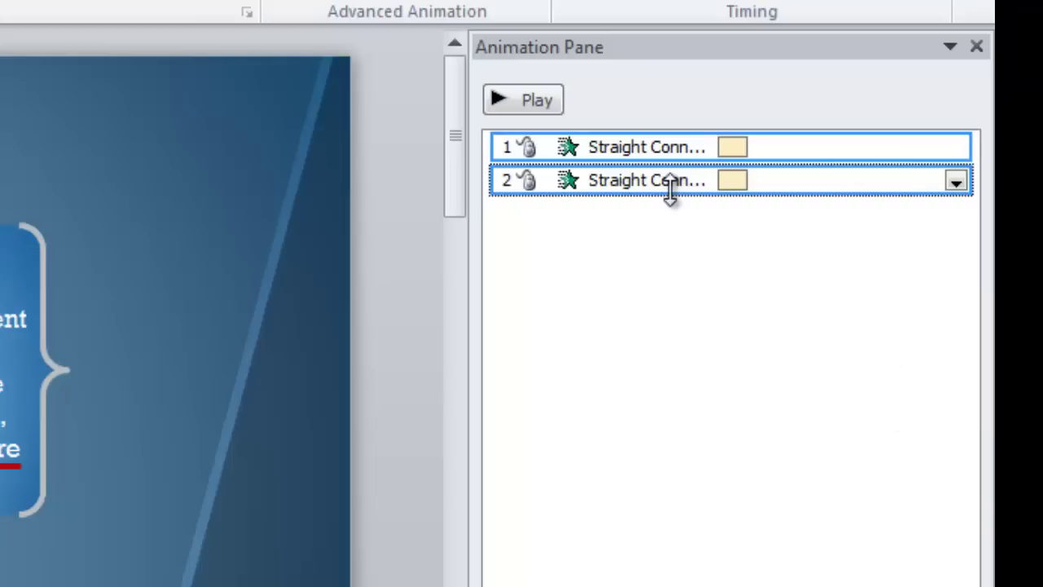
click(963, 179)
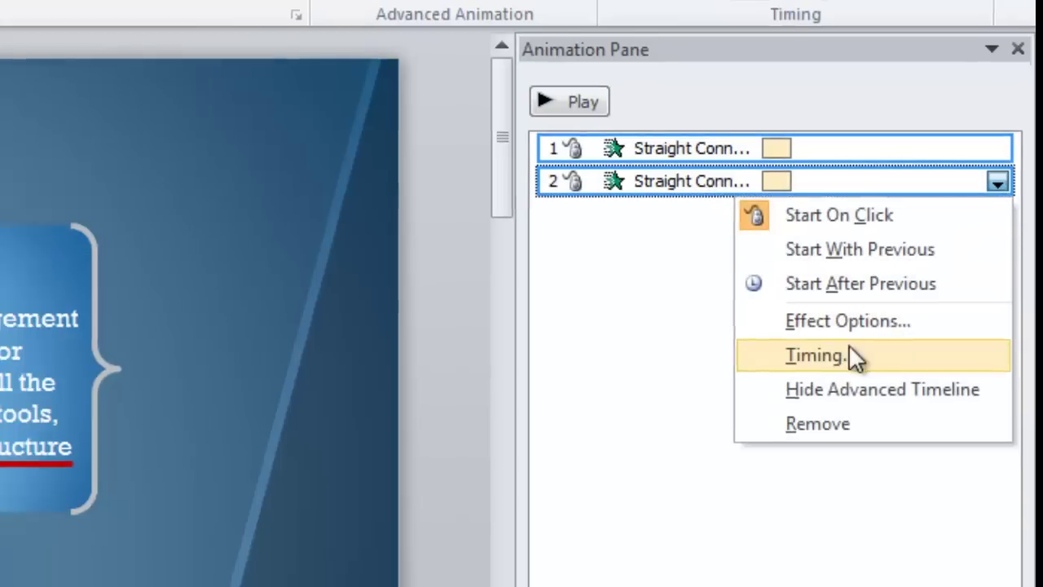
Step: Set both underline wipes to a 2-second (Medium) duration in the Timing settings
click(815, 357)
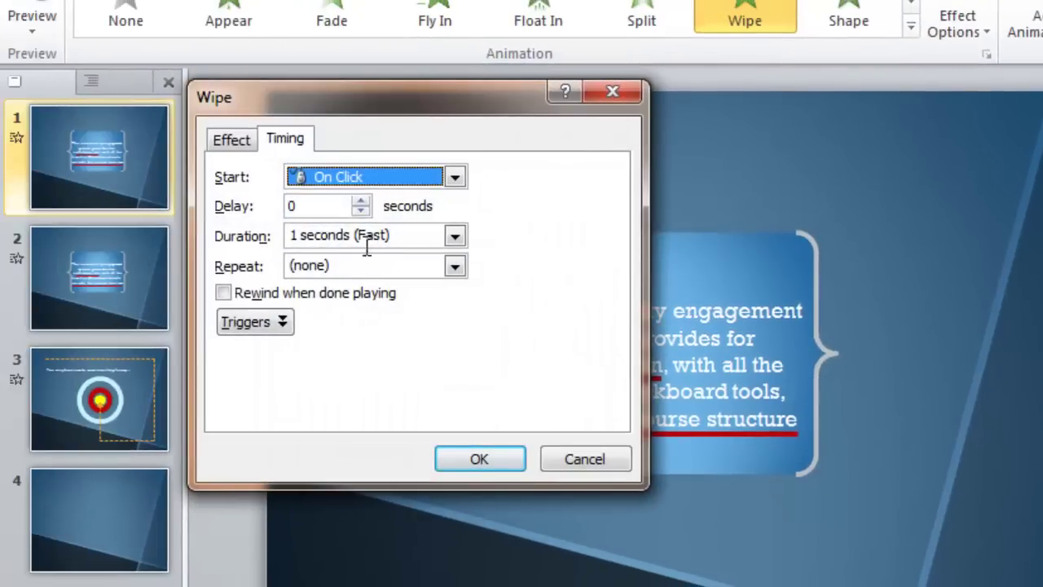
click(455, 235)
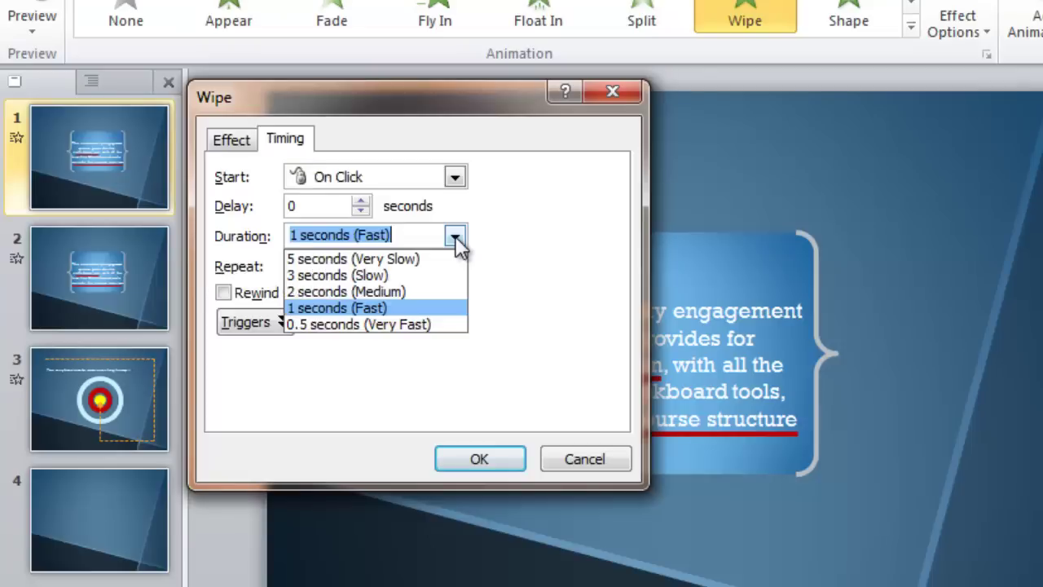
click(403, 291)
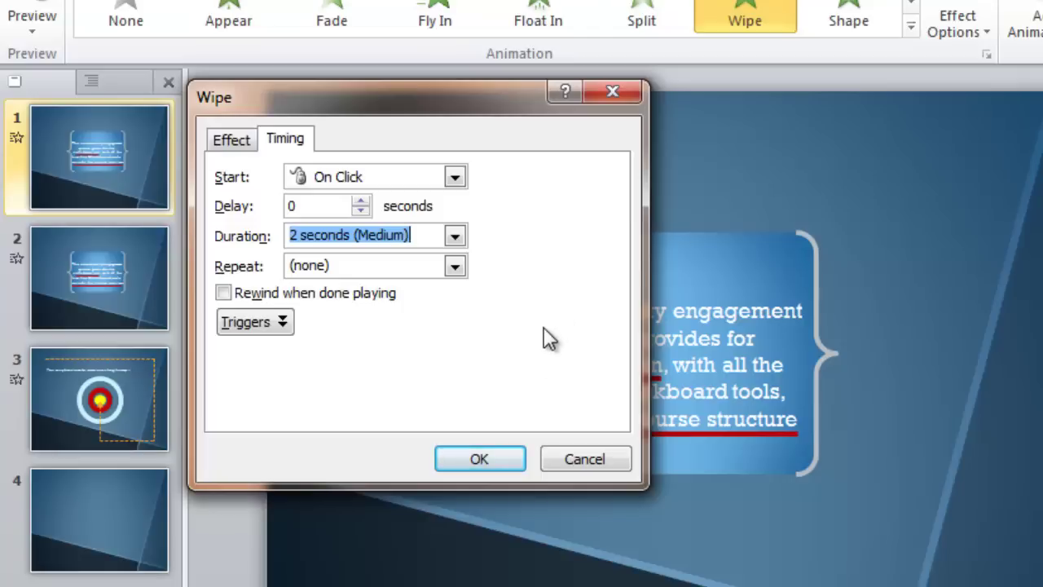
click(494, 458)
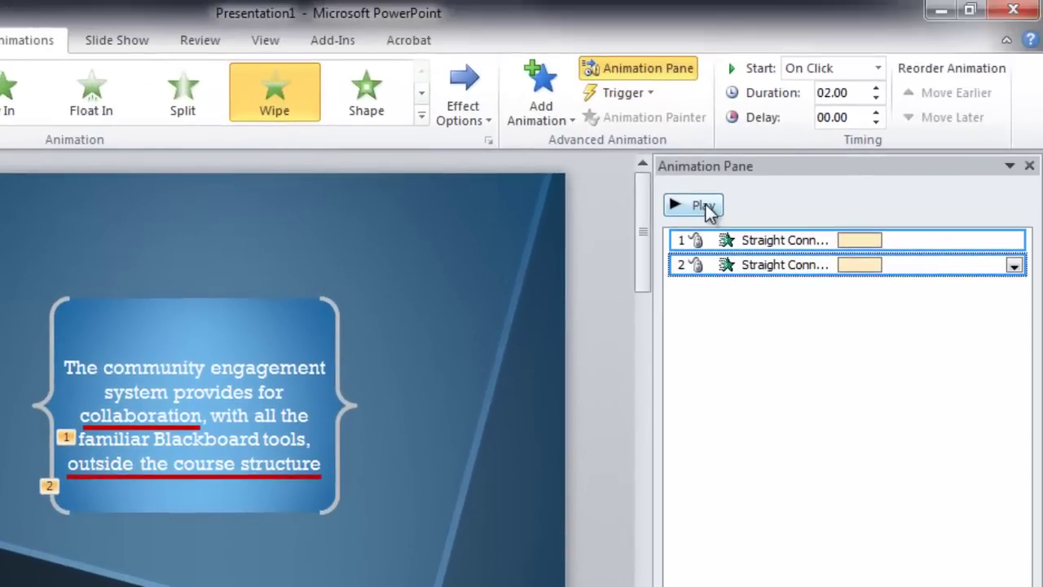
Step: Play slide 2's underline wipes, then move to slide 3 with the target and dashed orange path
click(704, 206)
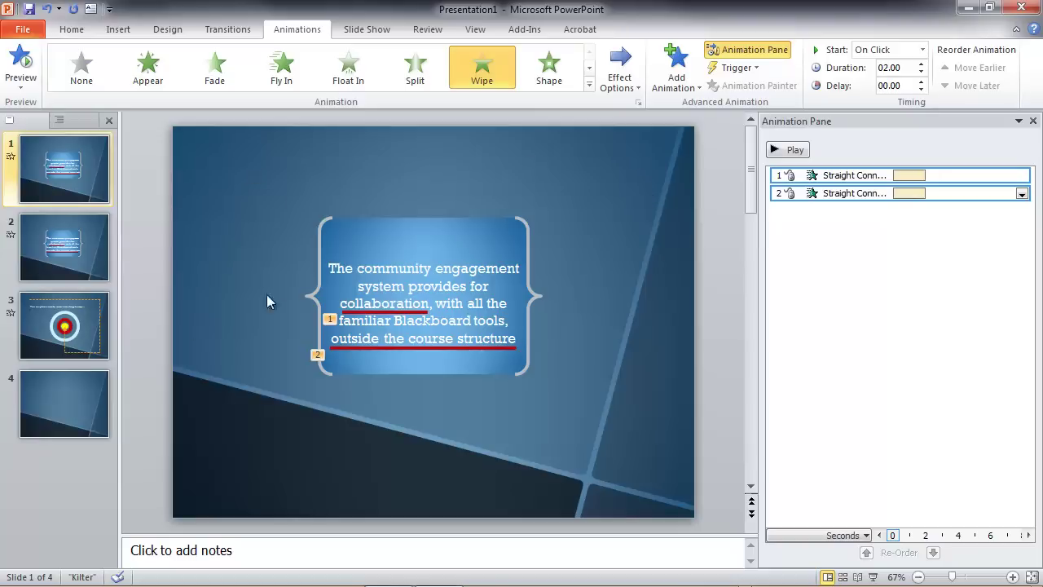
click(34, 339)
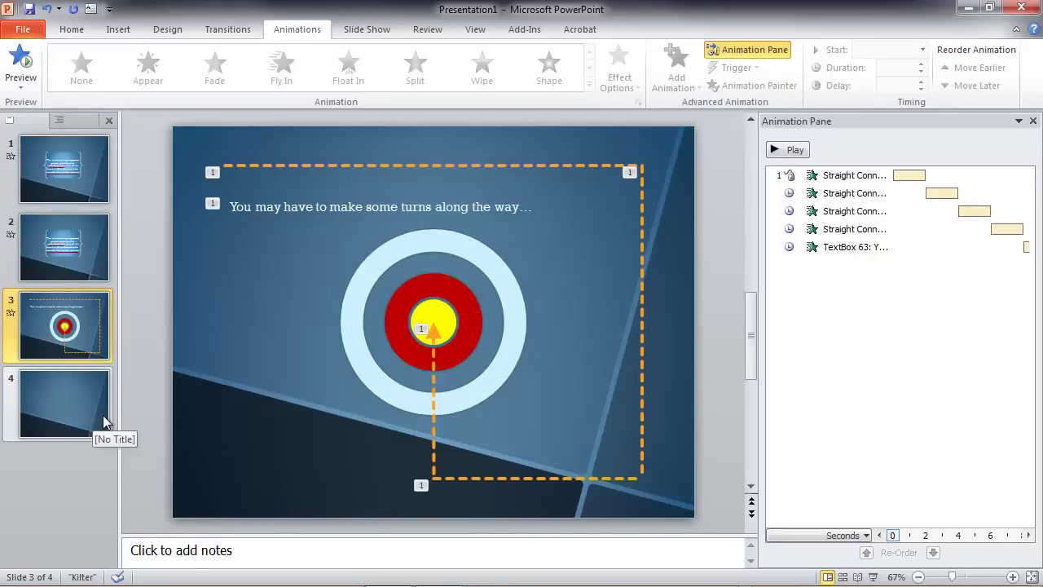
Step: Paste slide 3's target graphic onto slide 4 and align it to the horizontal centre
click(378, 269)
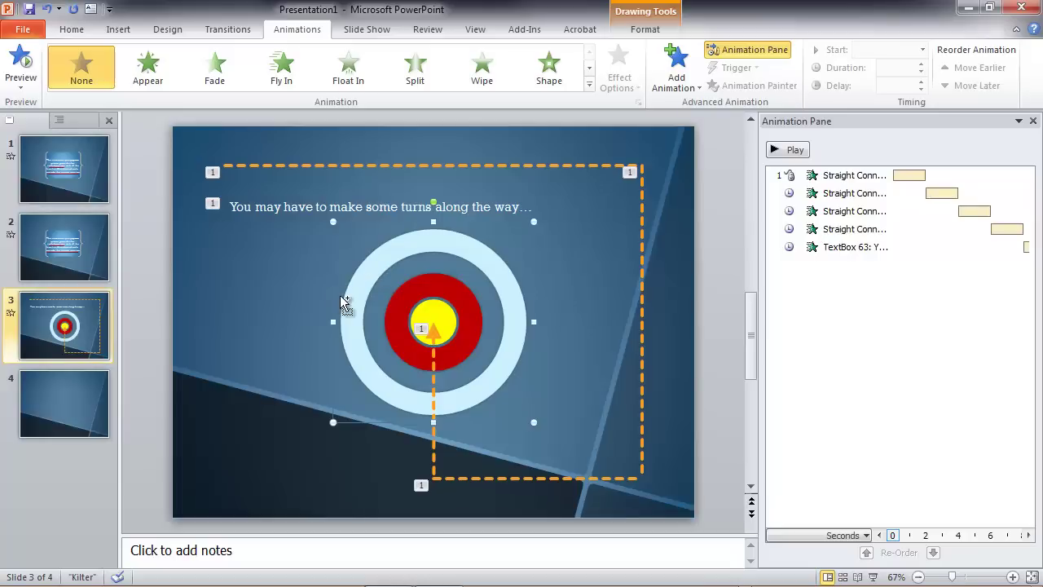
click(68, 412)
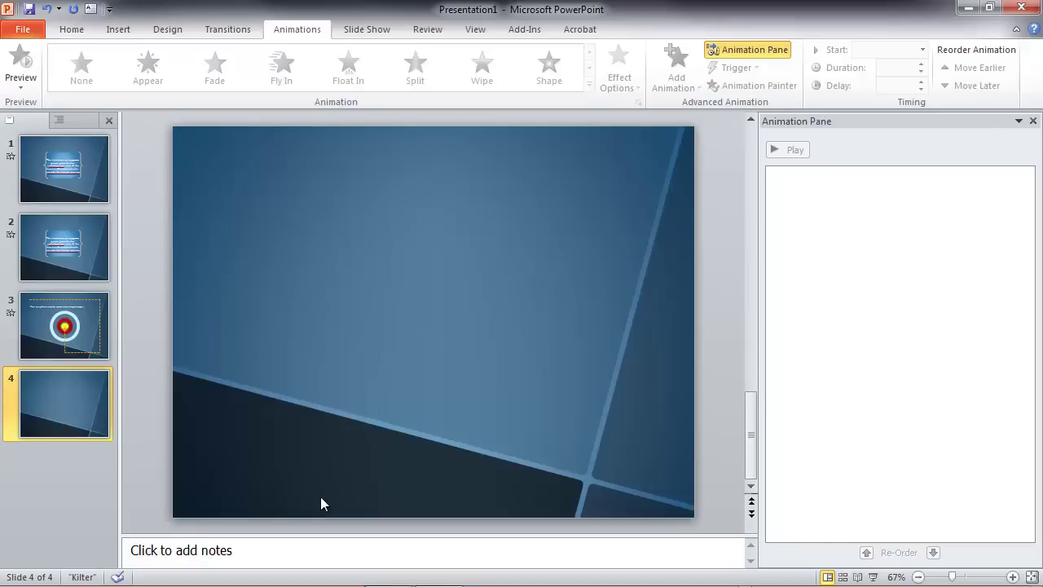
key(ctrl+v)
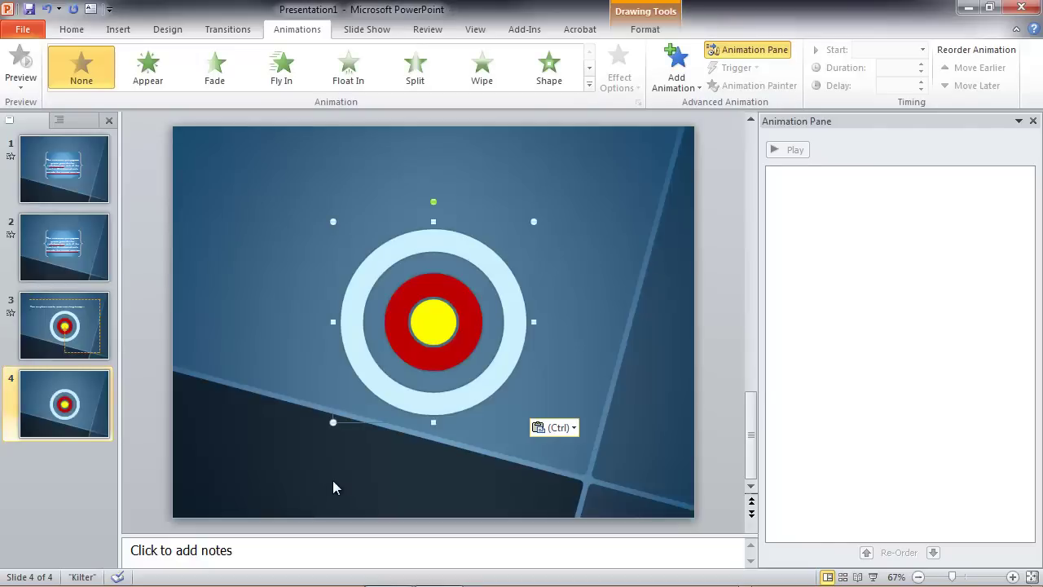
drag(433, 286, 326, 248)
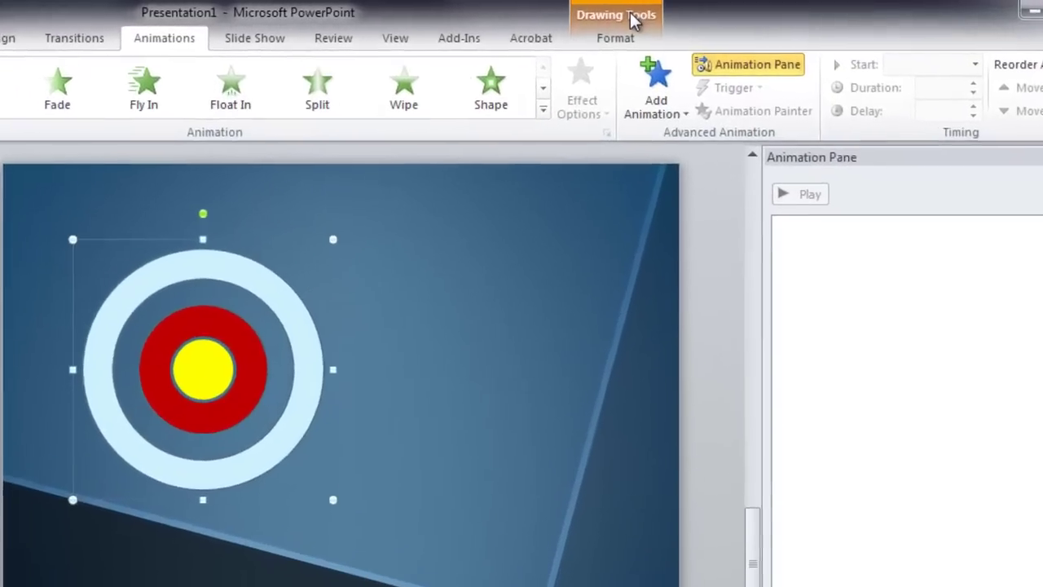
click(632, 20)
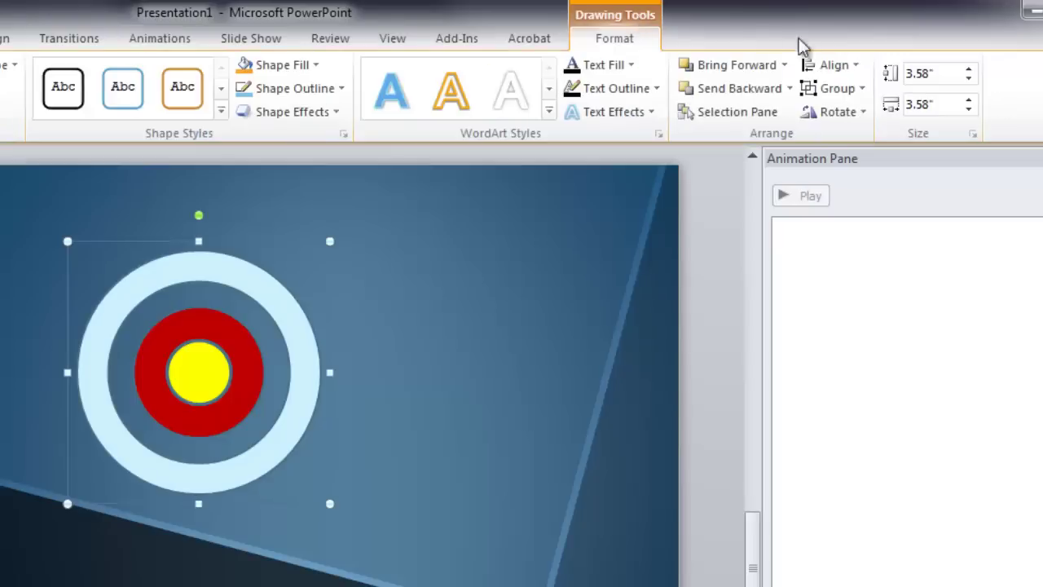
click(850, 72)
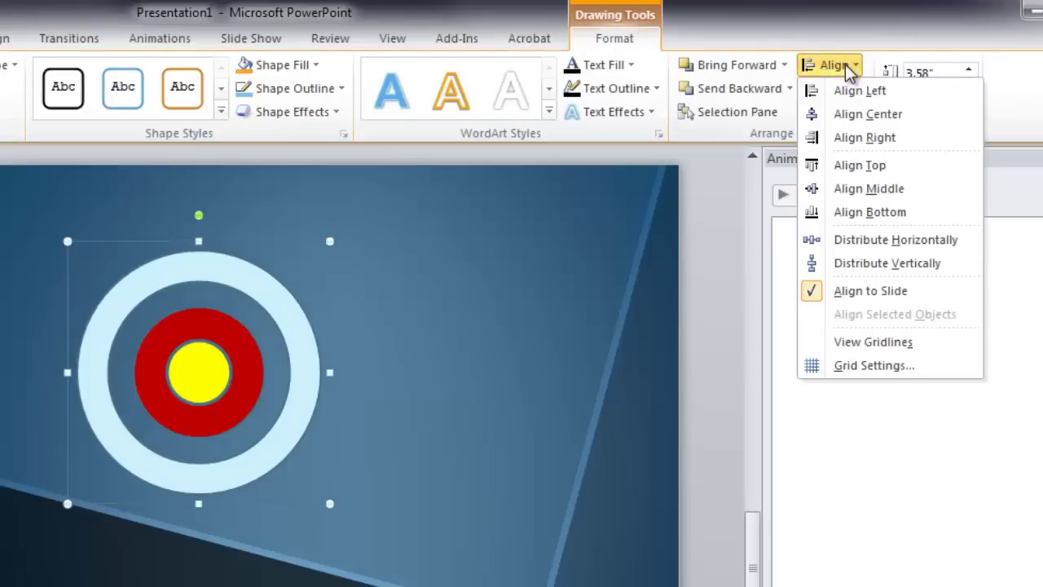
click(861, 118)
click(843, 68)
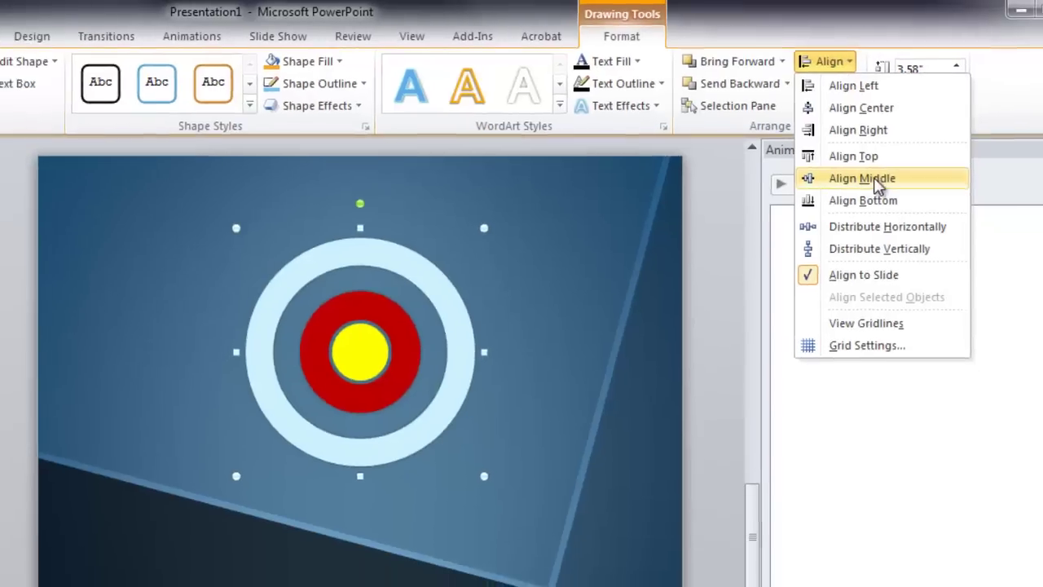
Step: Align the target to the middle of slide 4, then go to the View tab for gridlines
click(869, 188)
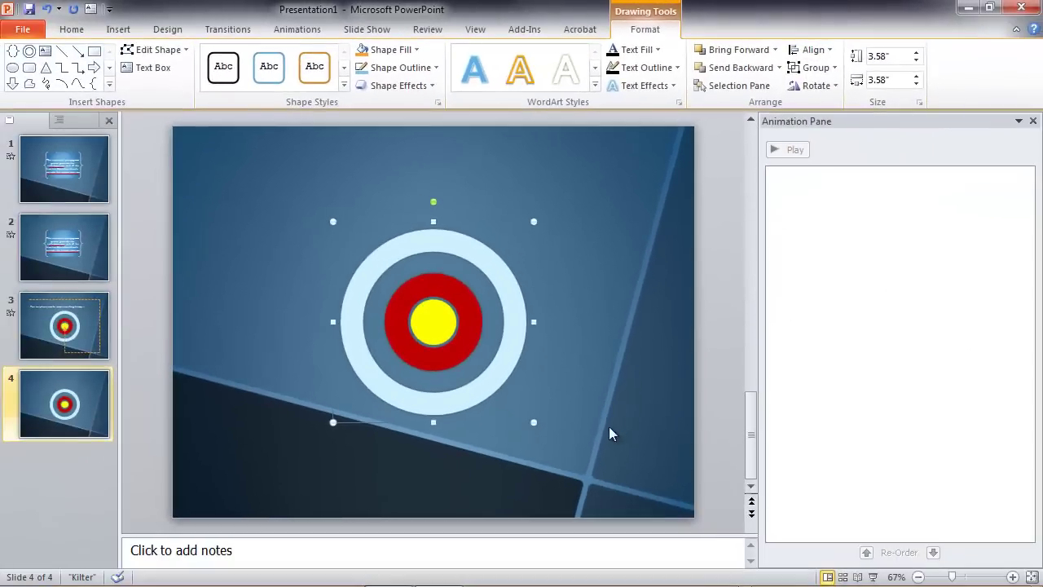
click(562, 580)
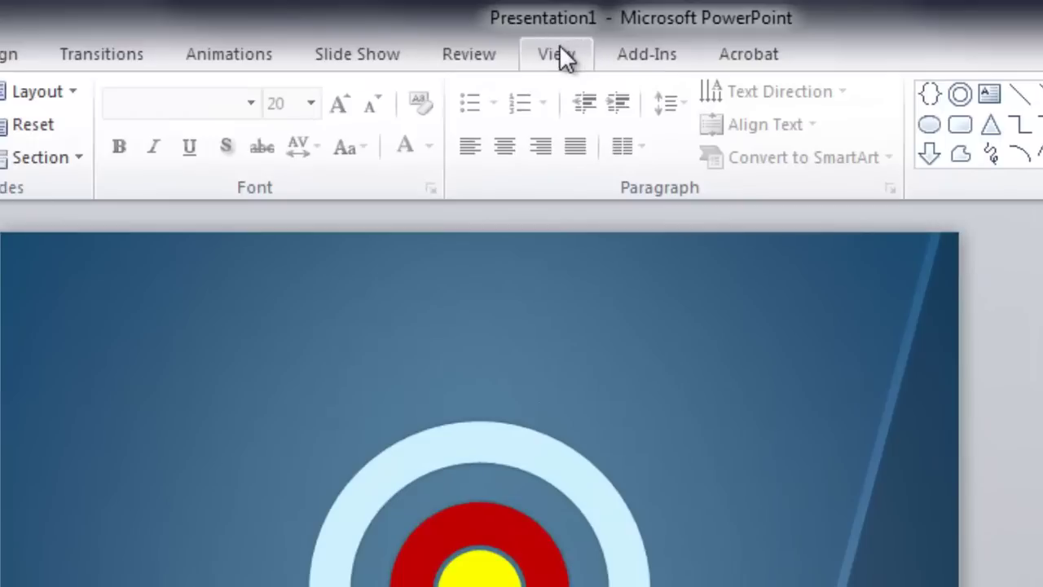
click(560, 49)
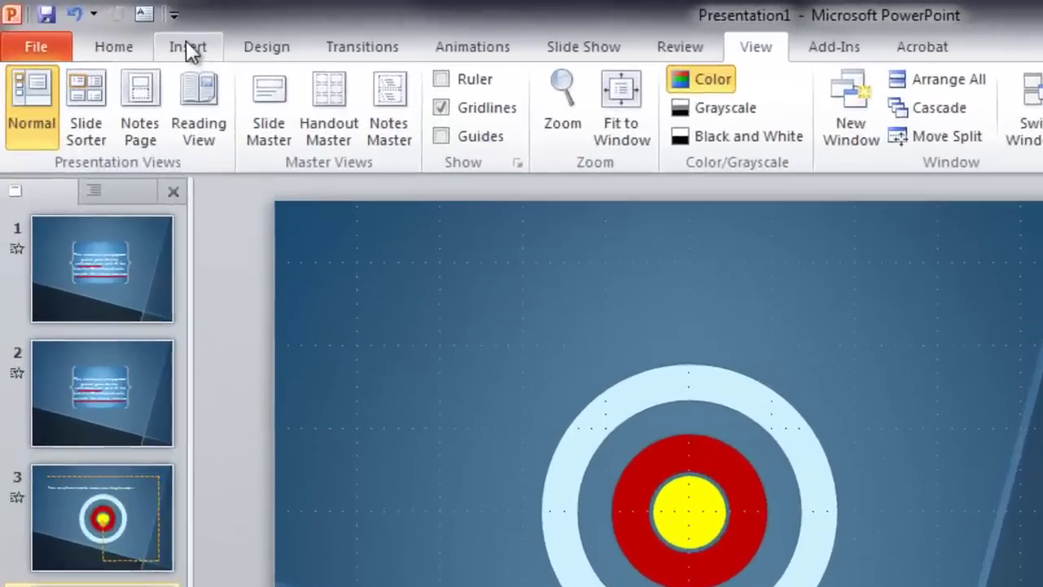
Step: Insert a straight Line shape spanning horizontally across the top of slide 4
click(117, 29)
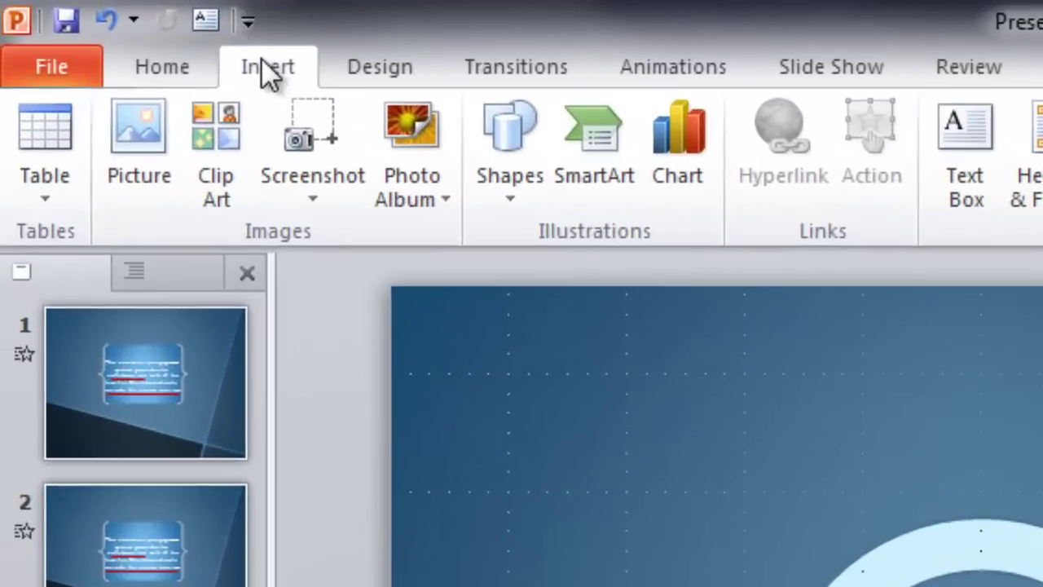
click(500, 189)
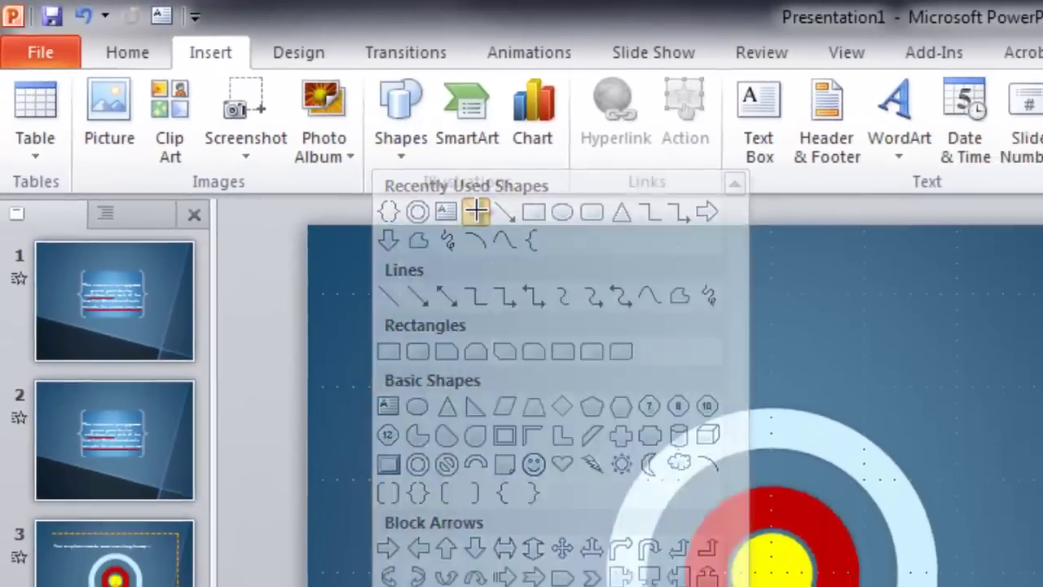
click(604, 269)
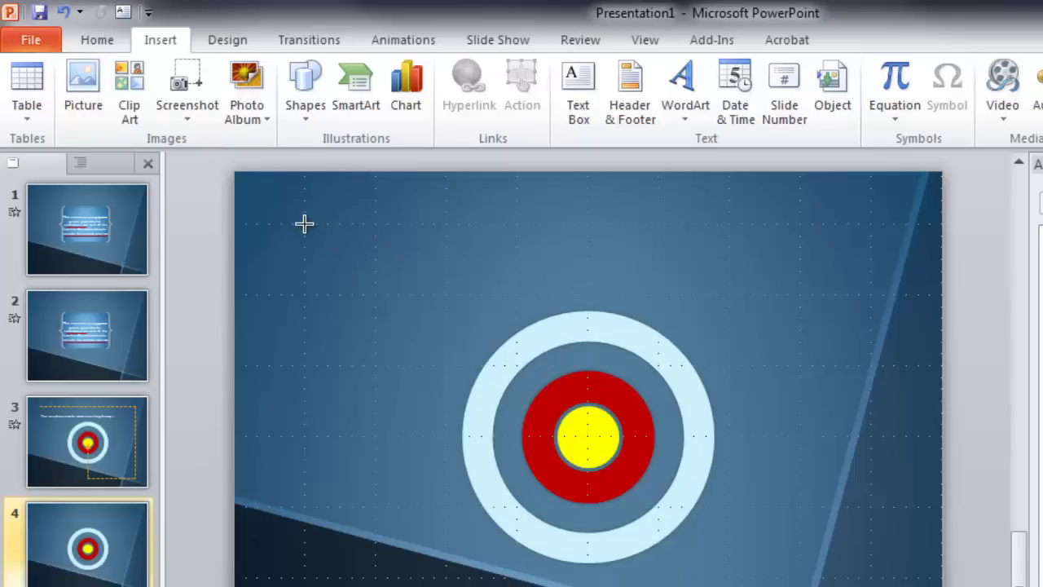
mouse_move(304, 223)
mouse_down()
mouse_move(551, 229)
mouse_move(725, 214)
mouse_move(871, 224)
mouse_up()
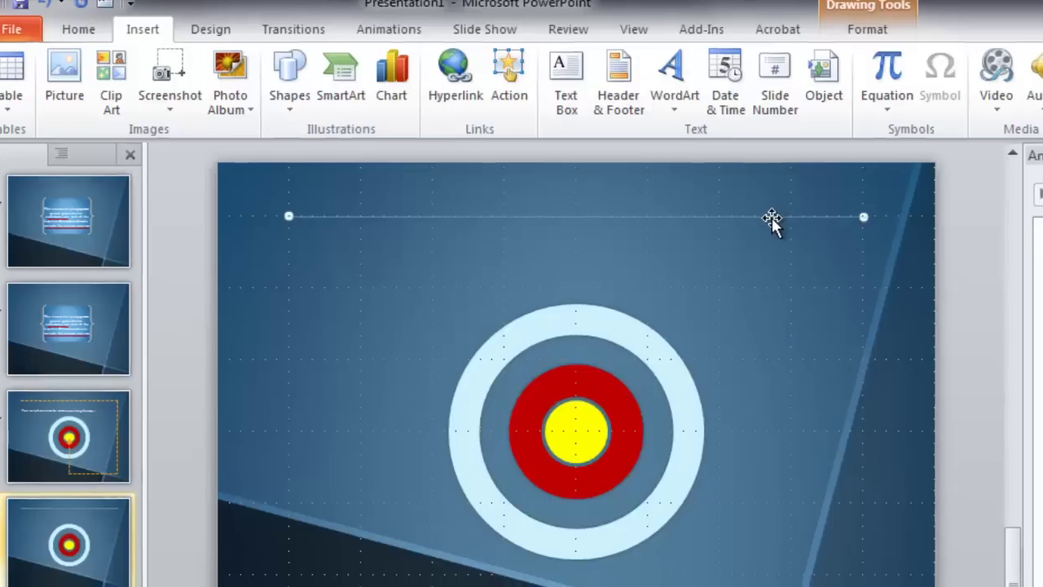
Step: Give the top line a 4 pt width, square dot dash type and Round cap type
right_click(771, 220)
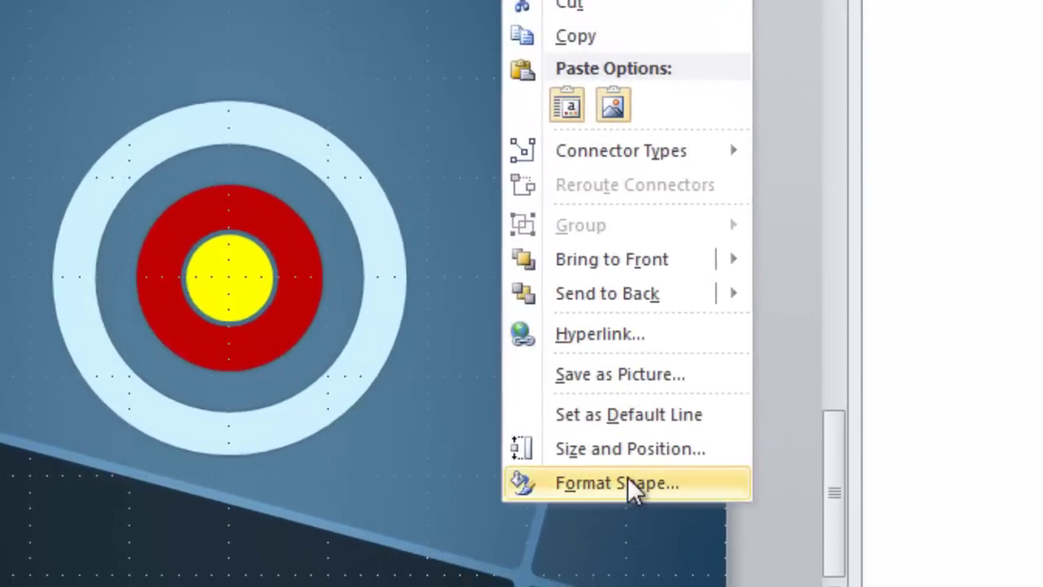
click(630, 485)
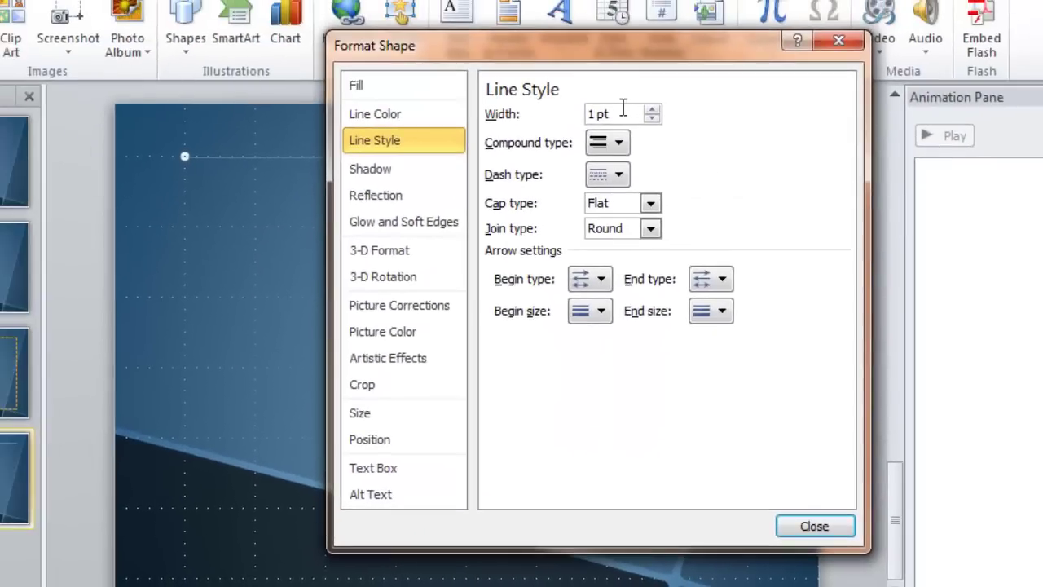
drag(623, 107, 547, 123)
text(4)
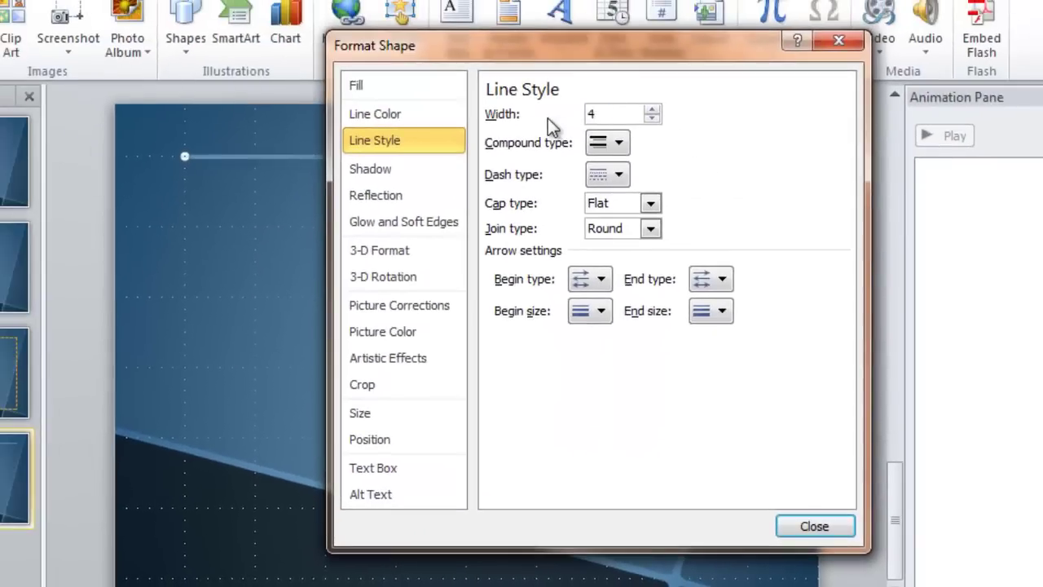
click(619, 171)
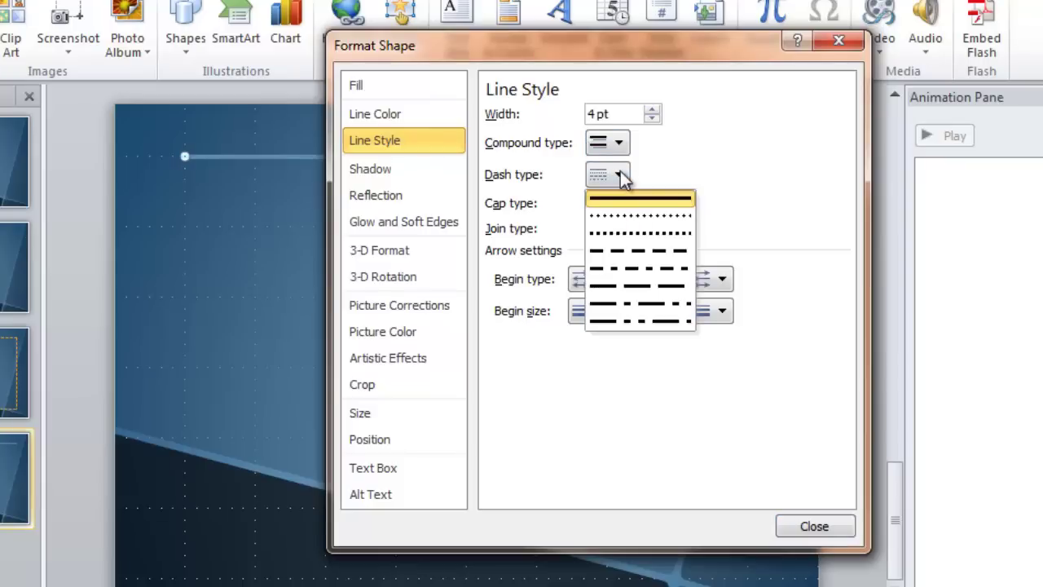
click(615, 230)
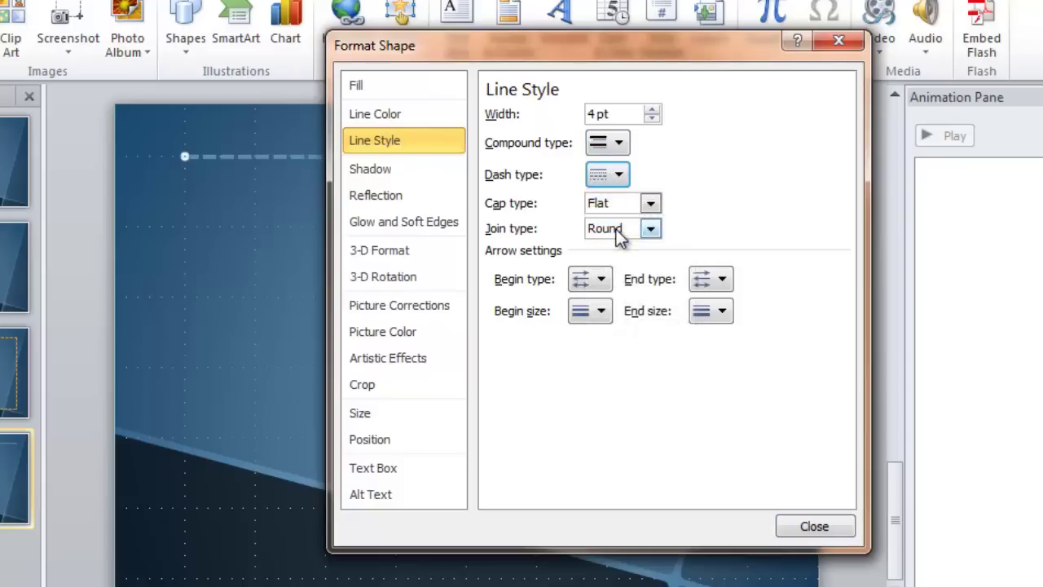
click(651, 203)
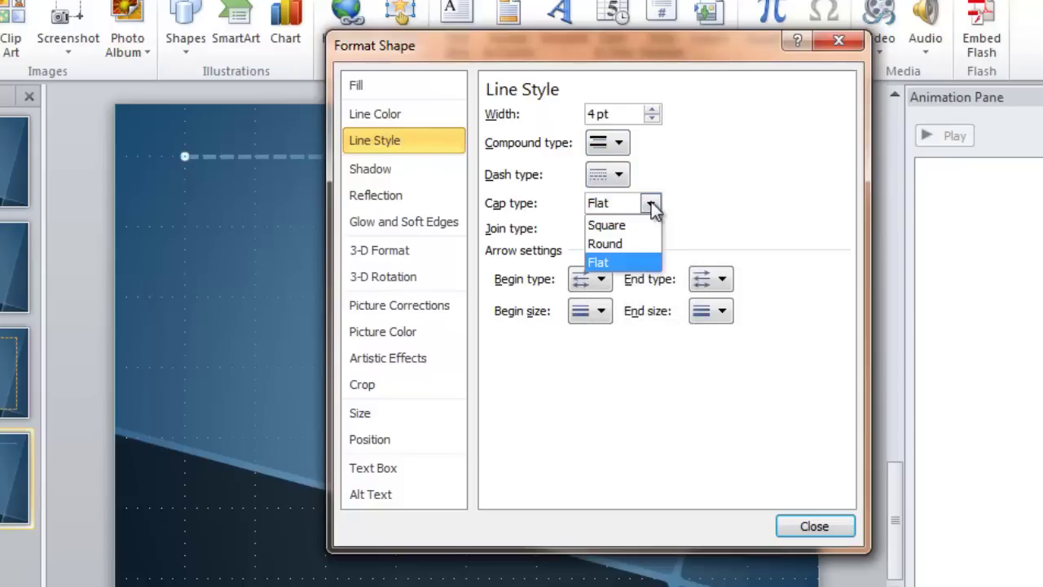
click(630, 242)
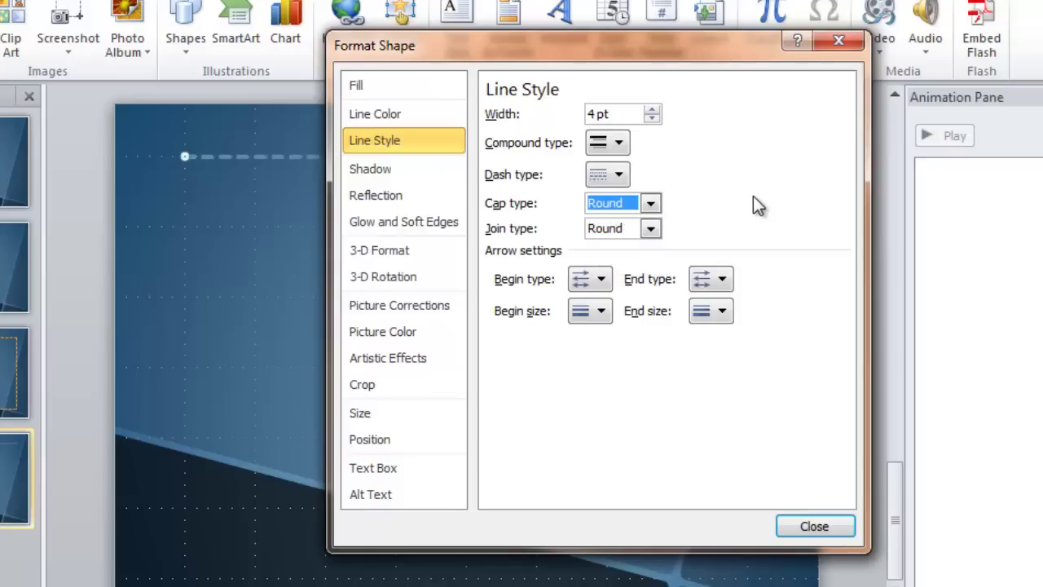
Step: Colour the dashed line Orange, Accent 2 and close Format Shape
click(386, 113)
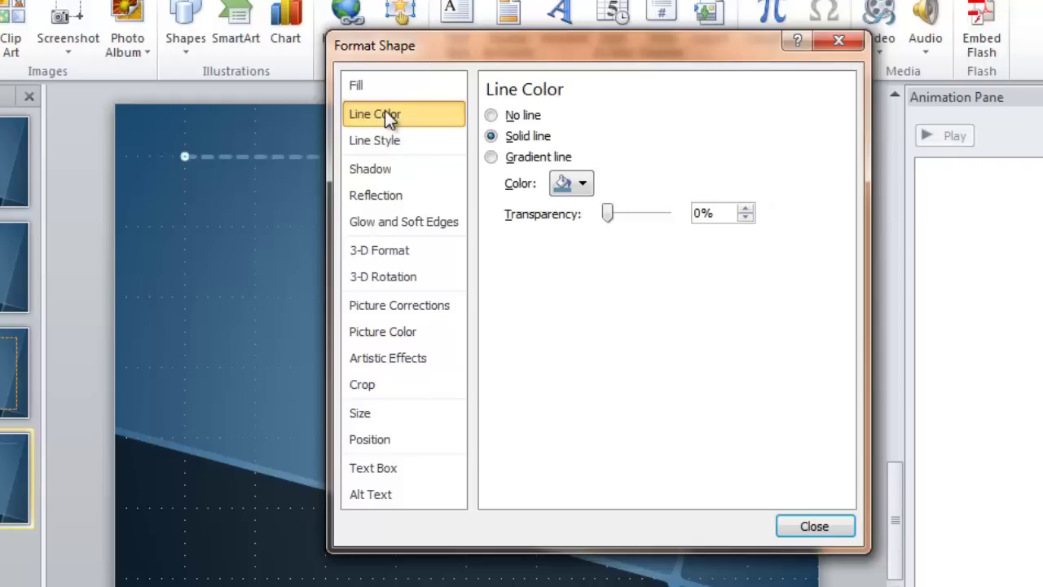
click(581, 184)
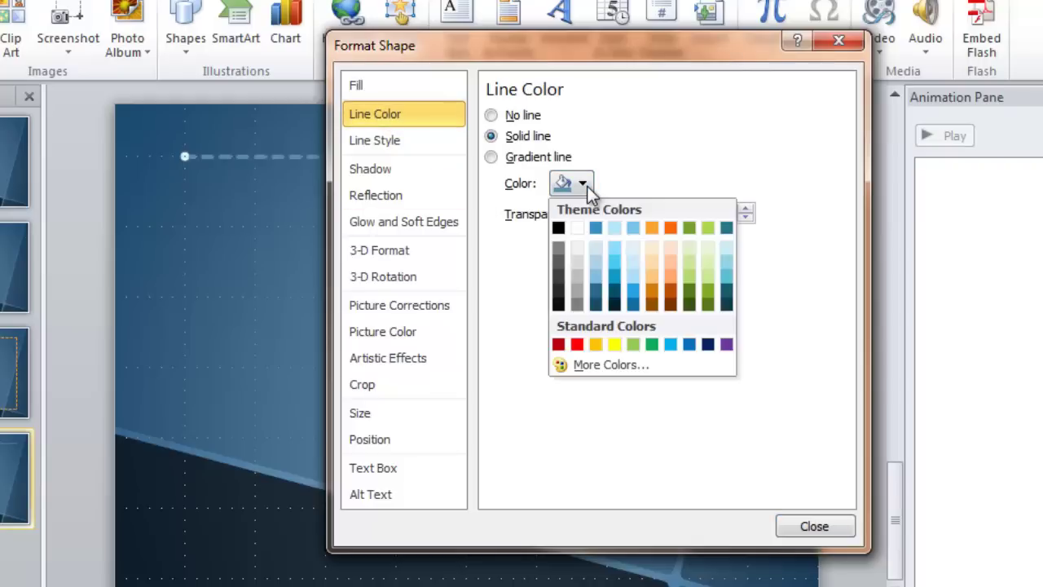
click(650, 227)
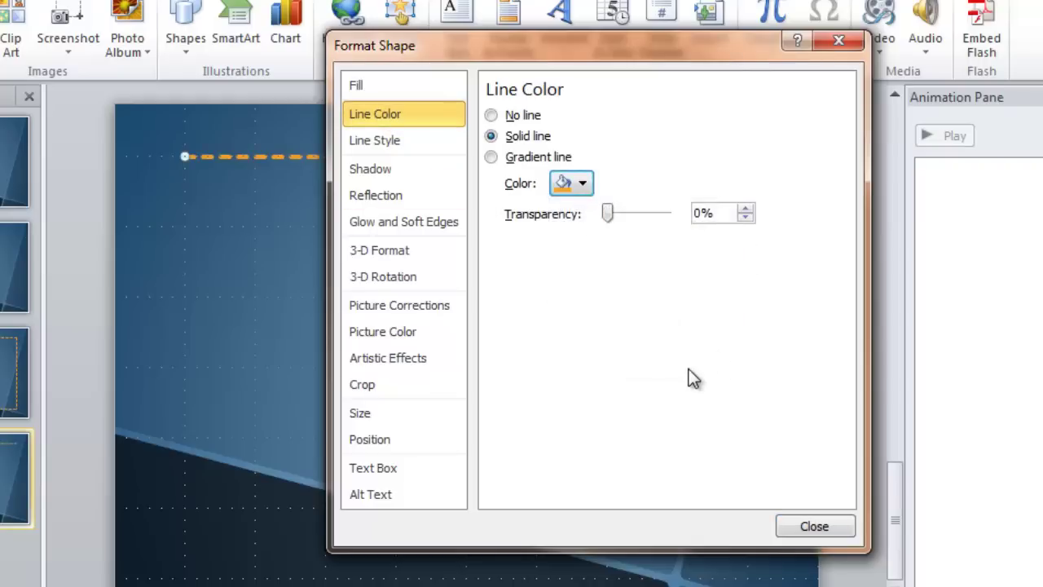
click(815, 525)
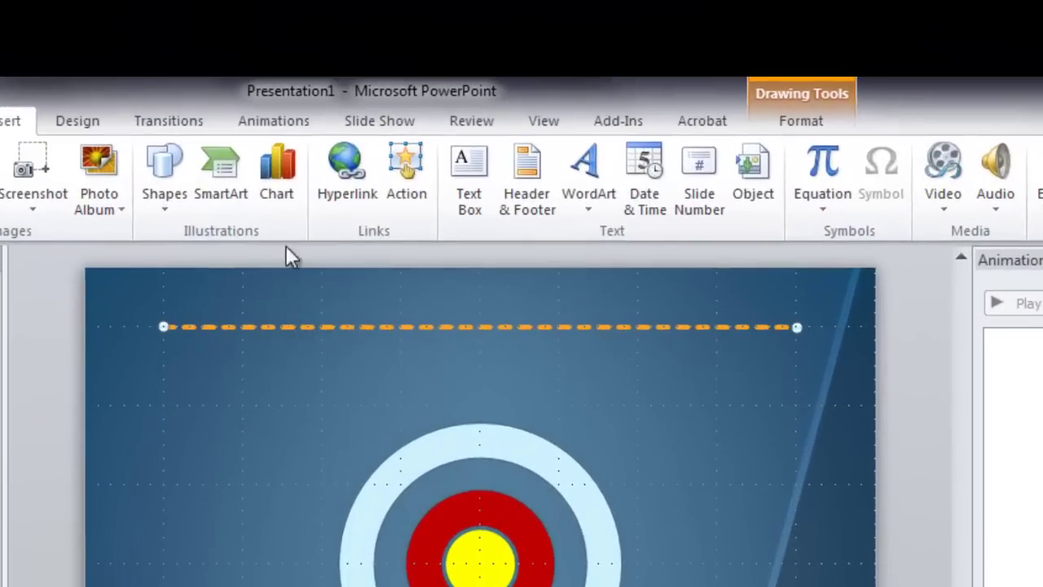
Step: Apply a Wipe entrance to the top dashed line with direction From Left
click(275, 123)
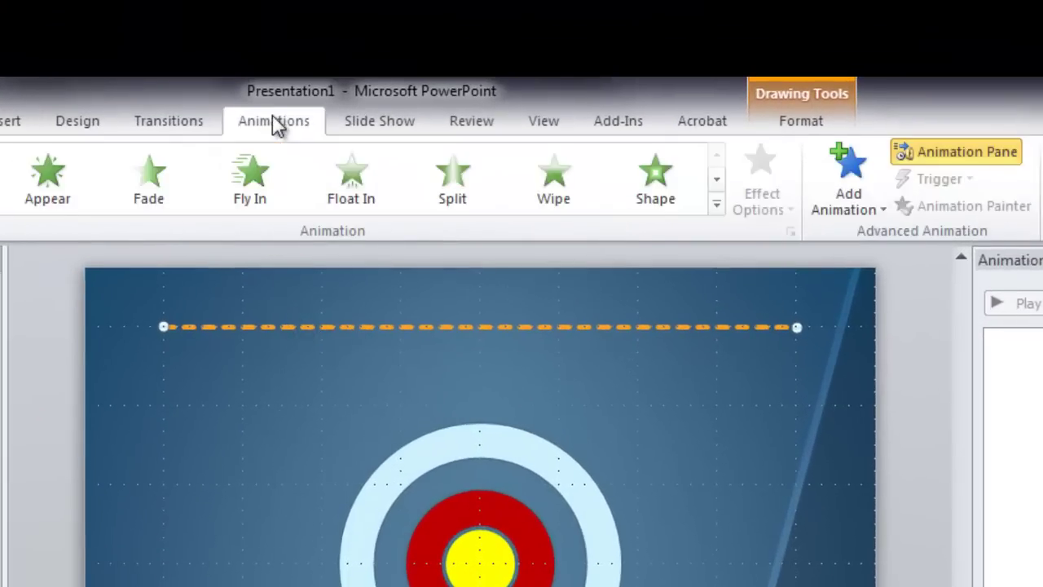
click(548, 173)
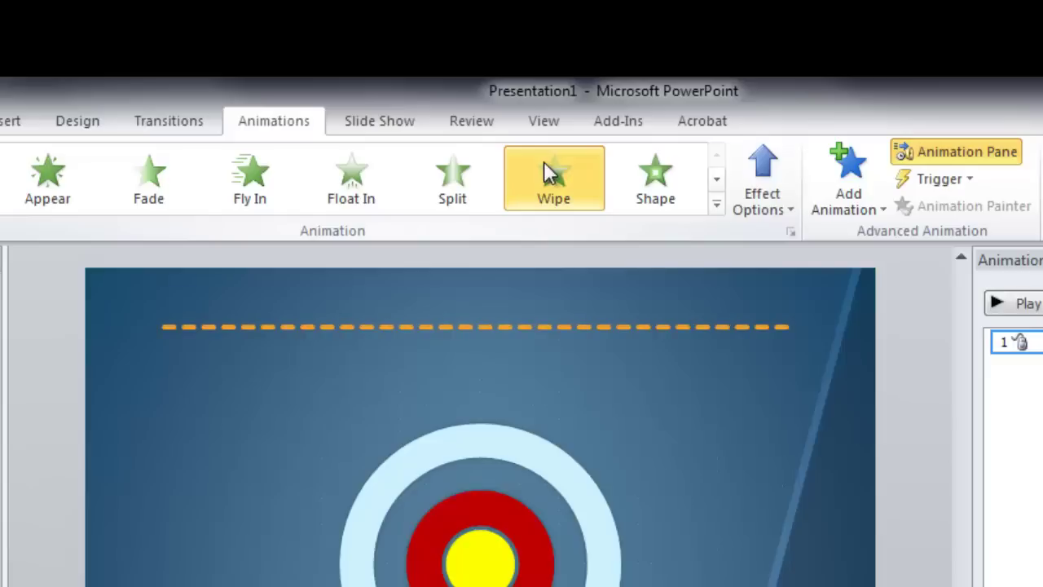
click(790, 205)
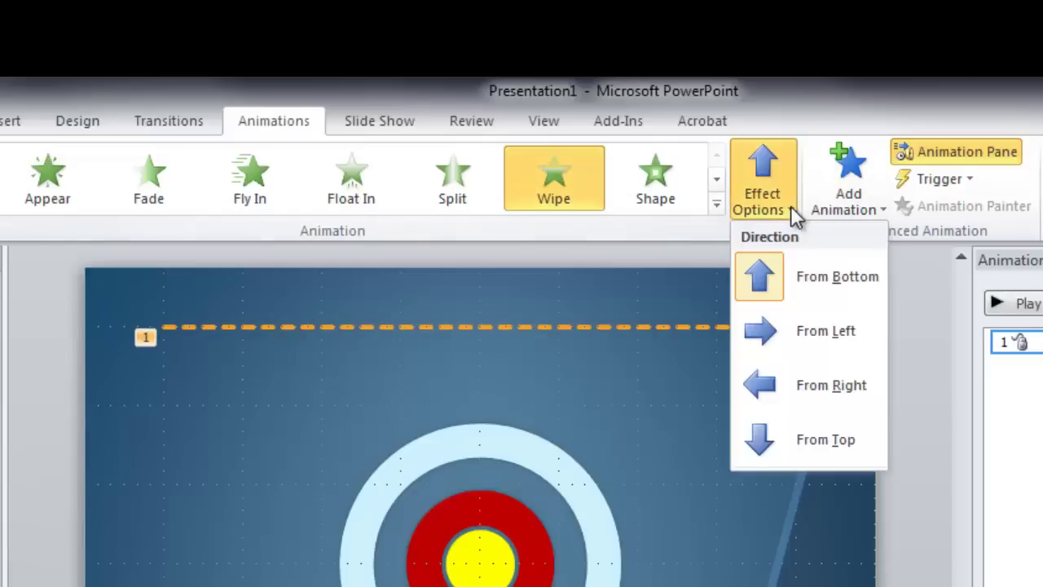
click(803, 328)
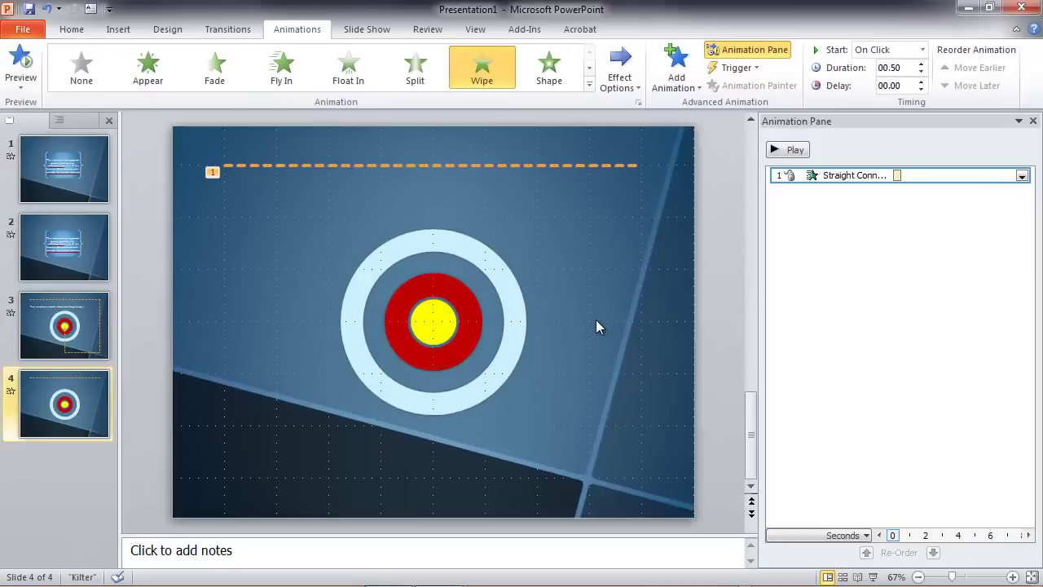
Step: Duplicate the top line into a dashed line running down the slide's right side
click(501, 166)
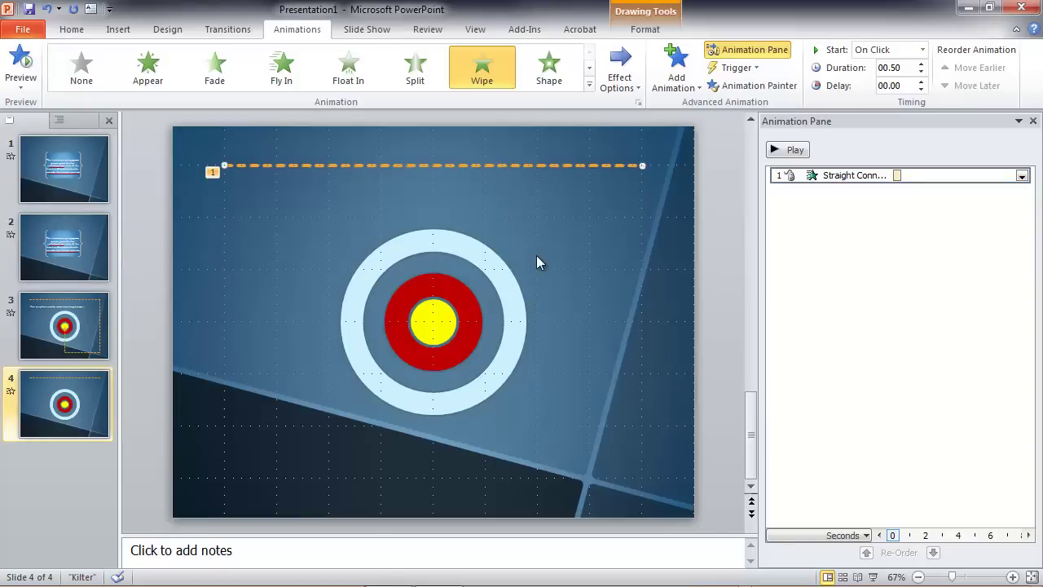
key(ctrl+d)
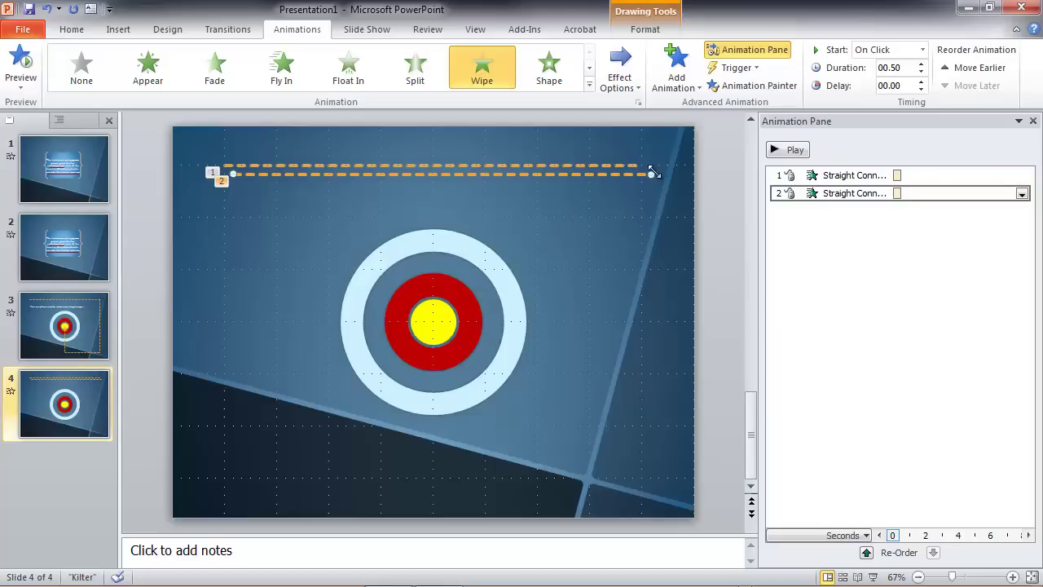
drag(652, 173, 642, 478)
drag(233, 173, 641, 165)
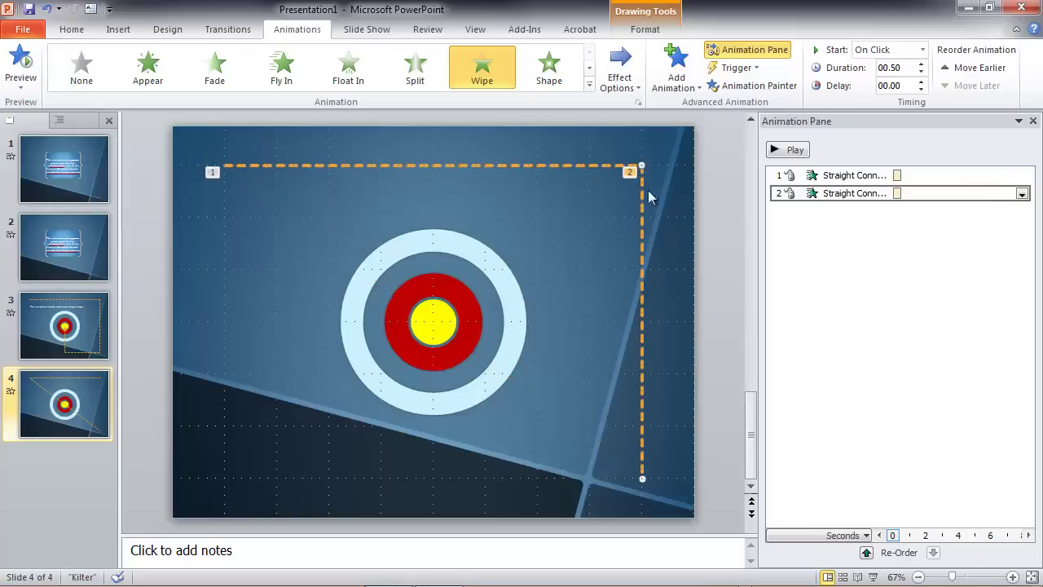
click(688, 342)
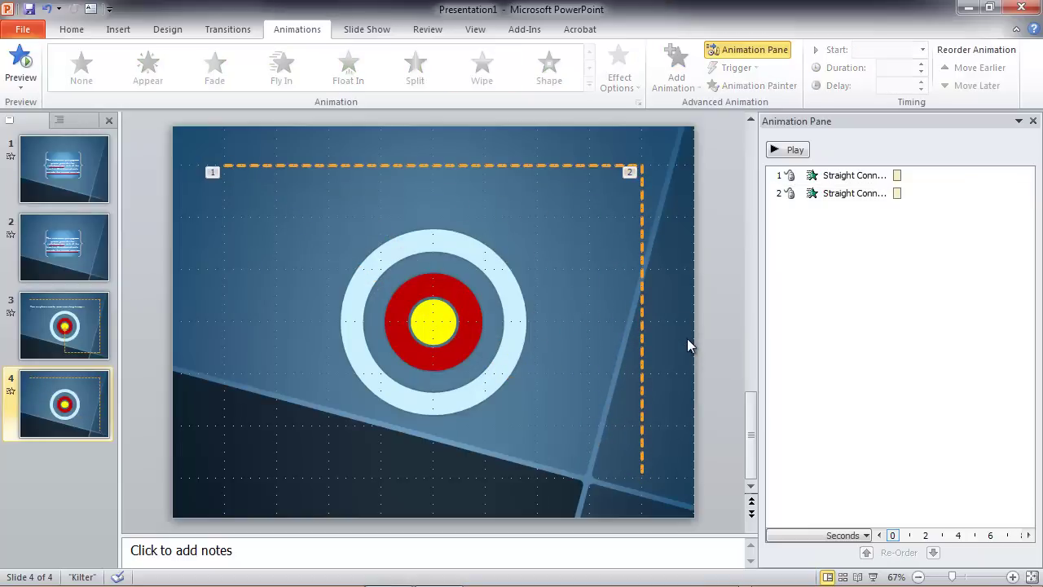
Step: Duplicate the top line into a bottom line starting below the target
click(440, 166)
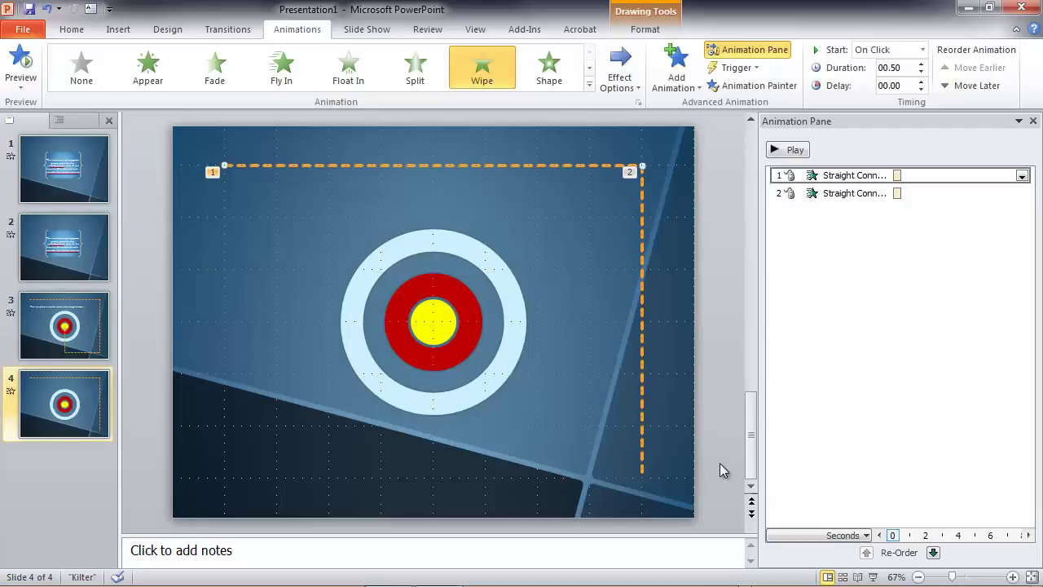
key(ctrl+d)
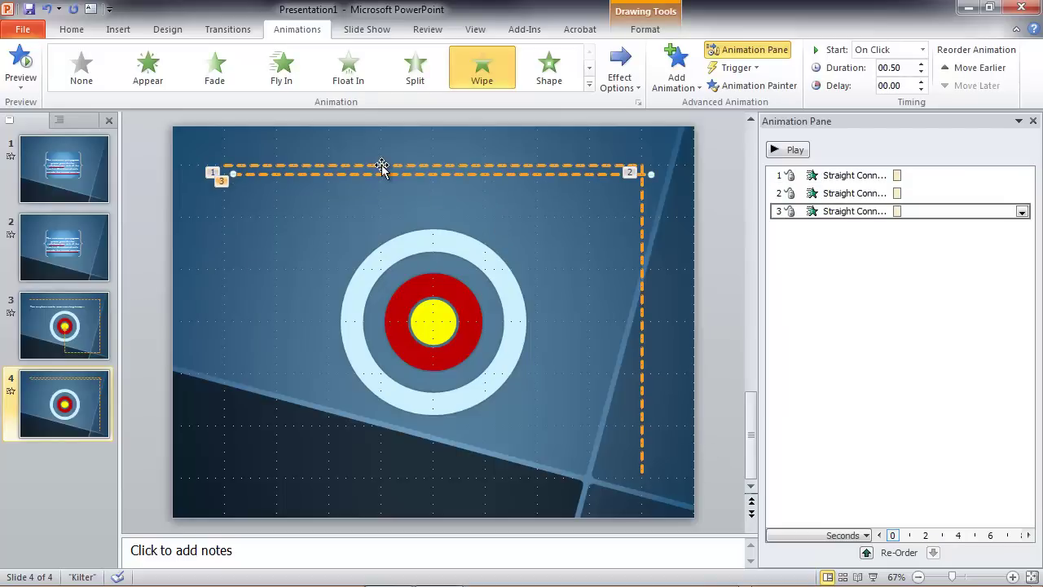
drag(387, 174, 389, 482)
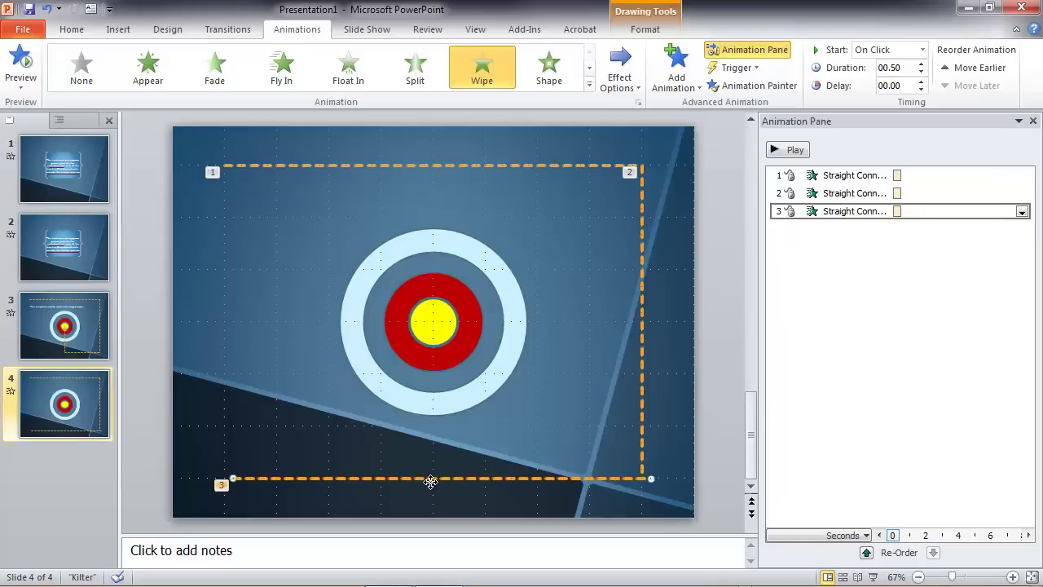
key(Left)
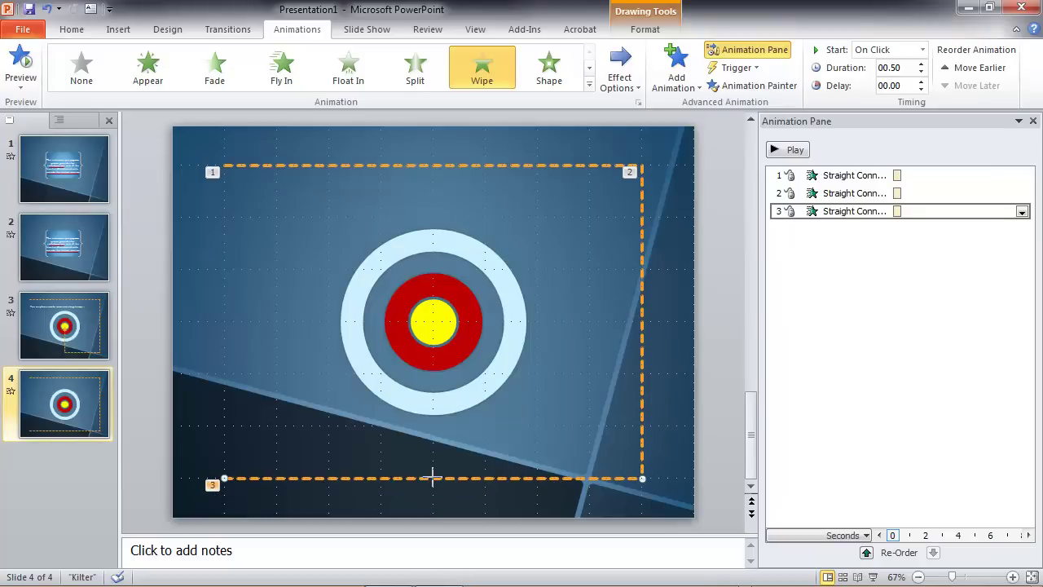
drag(433, 477, 433, 478)
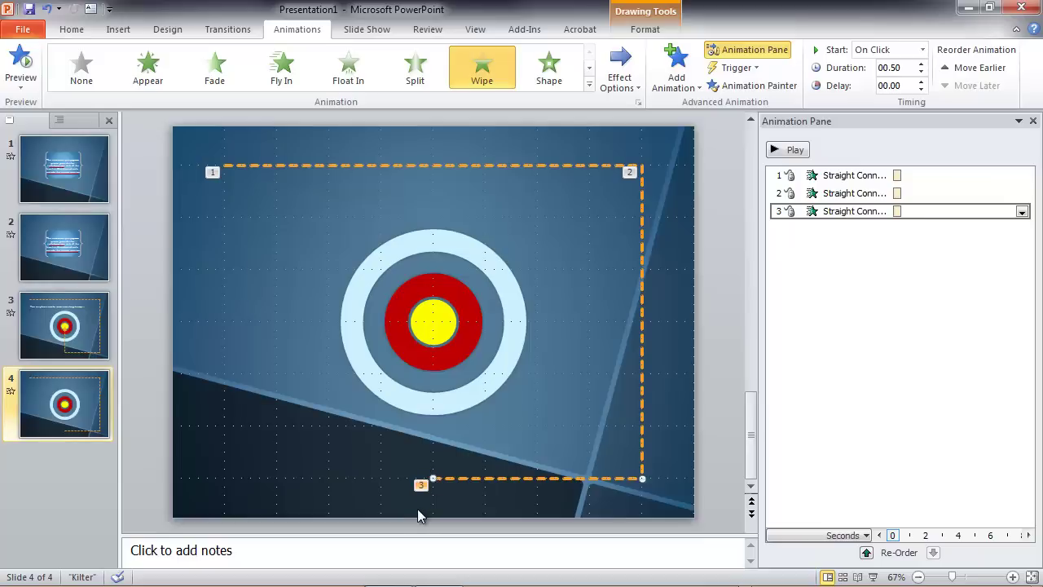
Step: Duplicate the right line into a vertical line rising to the bullseye centre
click(642, 308)
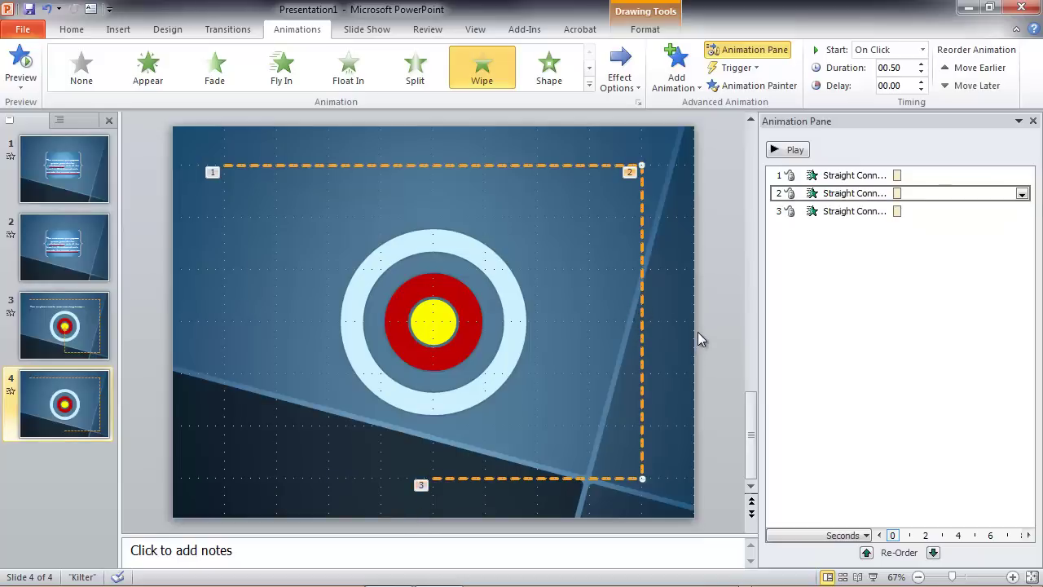
key(ctrl+d)
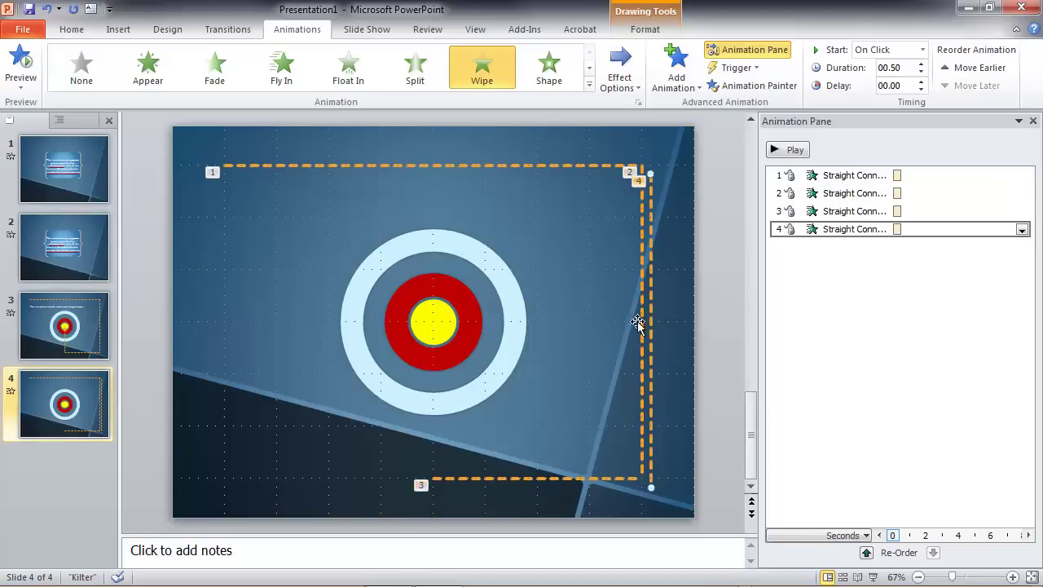
drag(650, 328, 432, 320)
drag(433, 168, 433, 321)
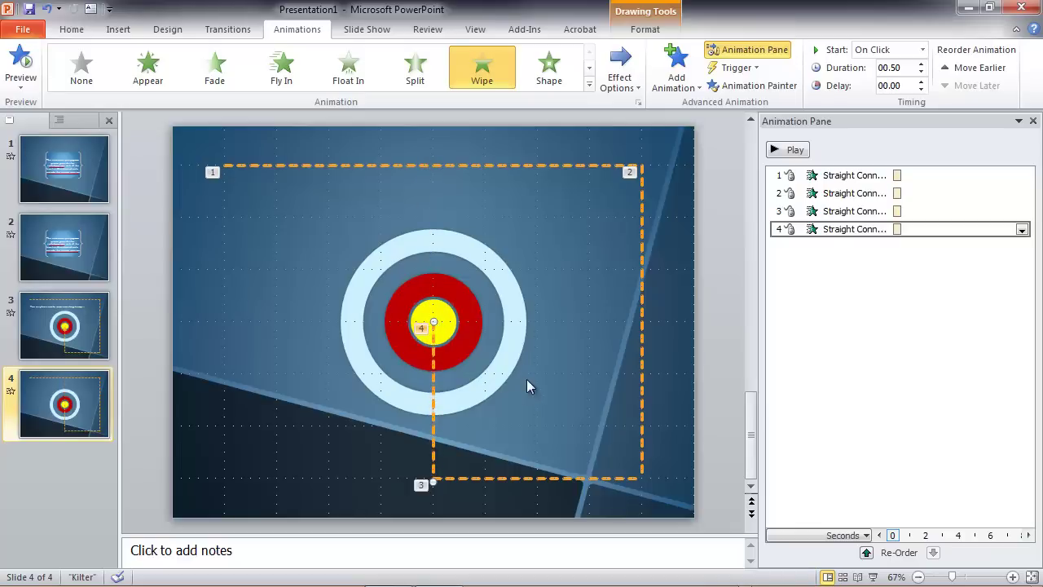
Step: Set the vertical line's Begin type to an arrow at the largest Begin size
right_click(433, 364)
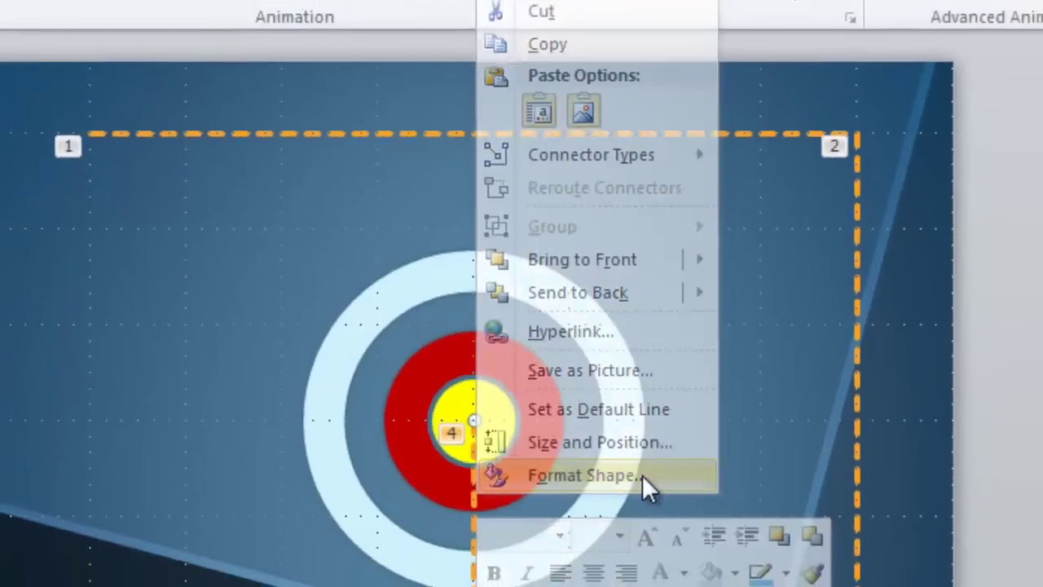
click(652, 515)
drag(579, 77, 118, 12)
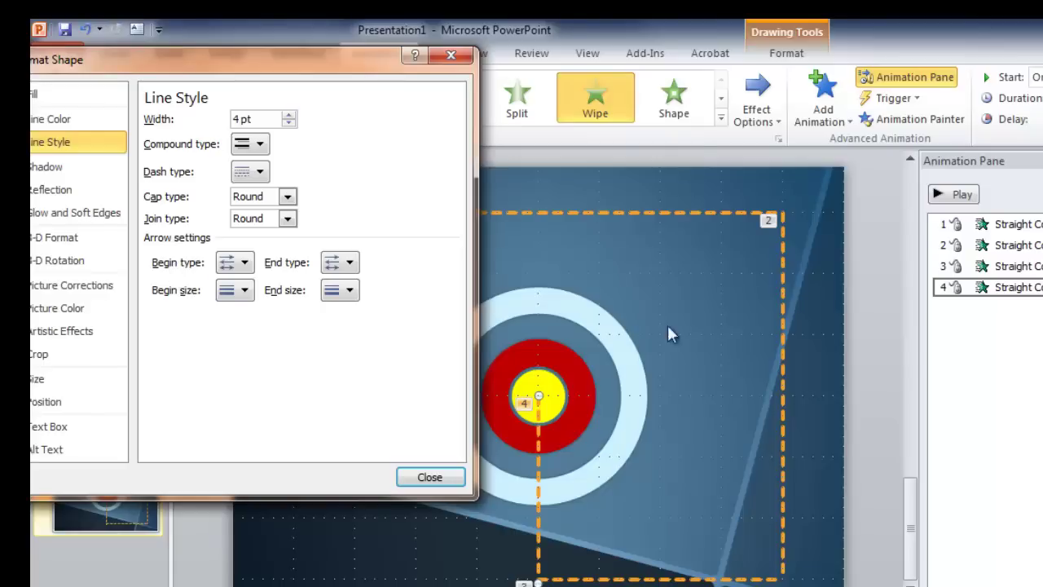
click(244, 264)
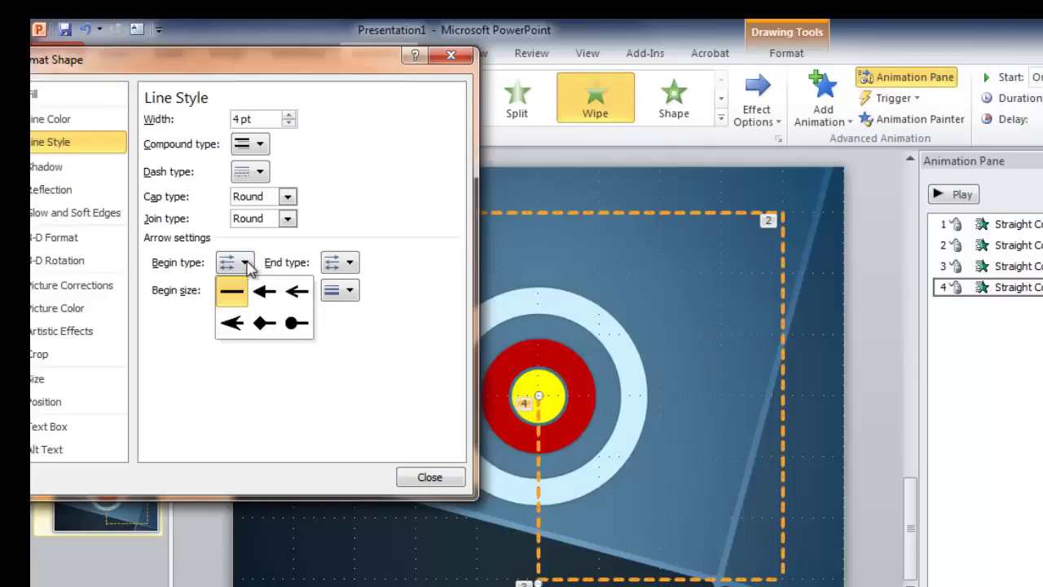
click(262, 293)
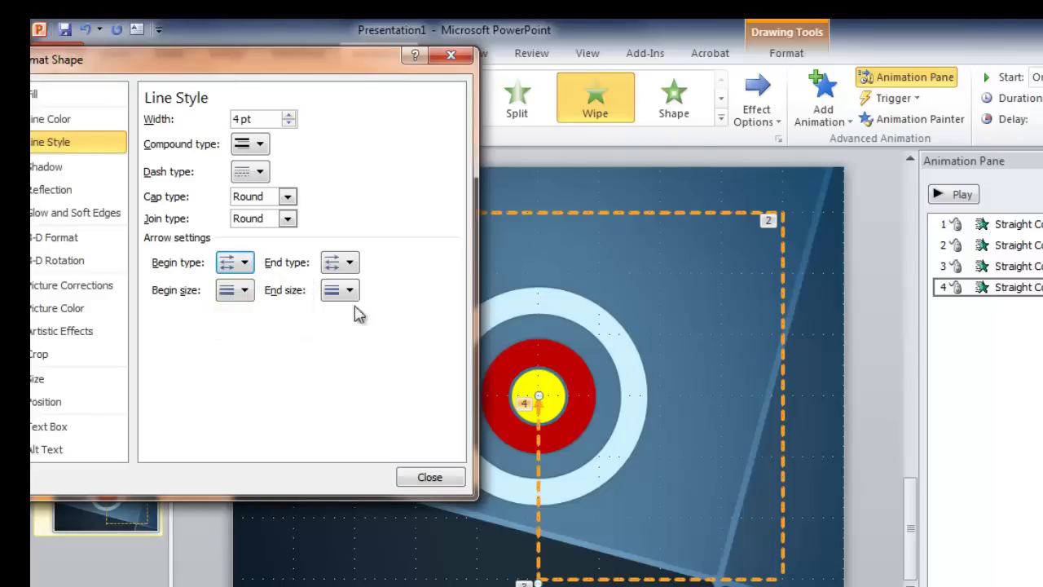
click(241, 290)
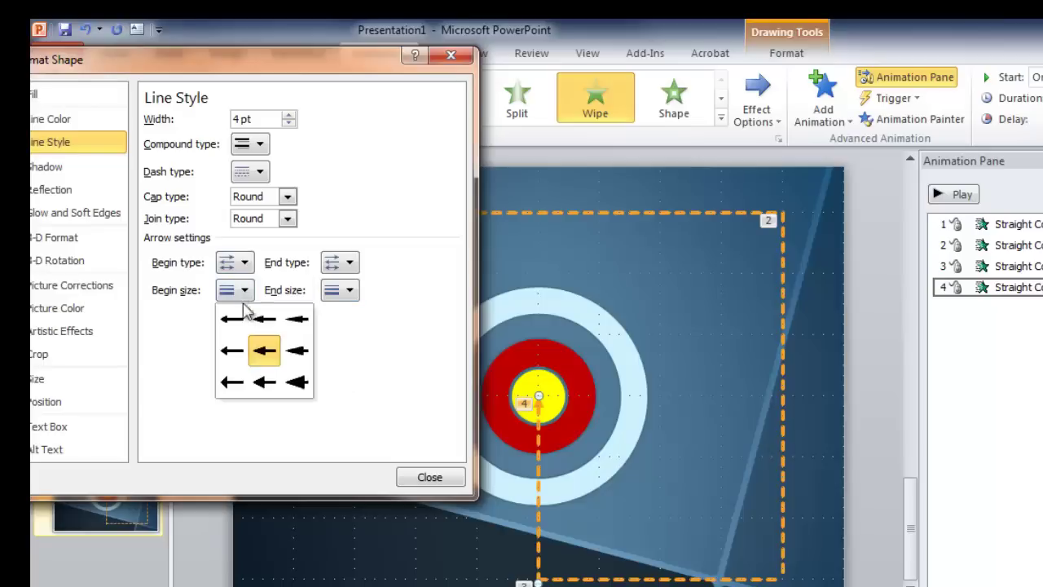
click(296, 384)
click(430, 477)
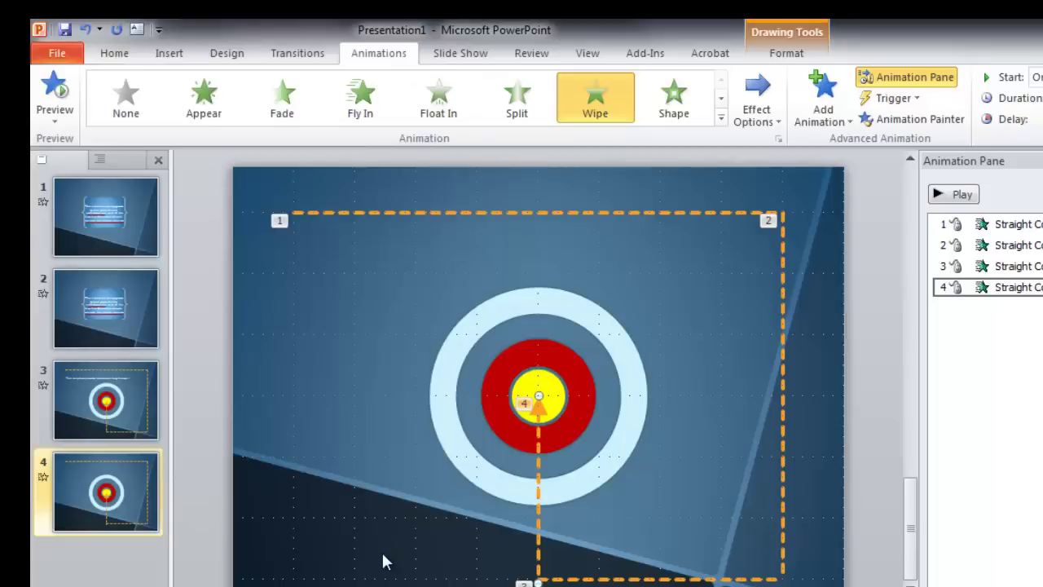
click(373, 572)
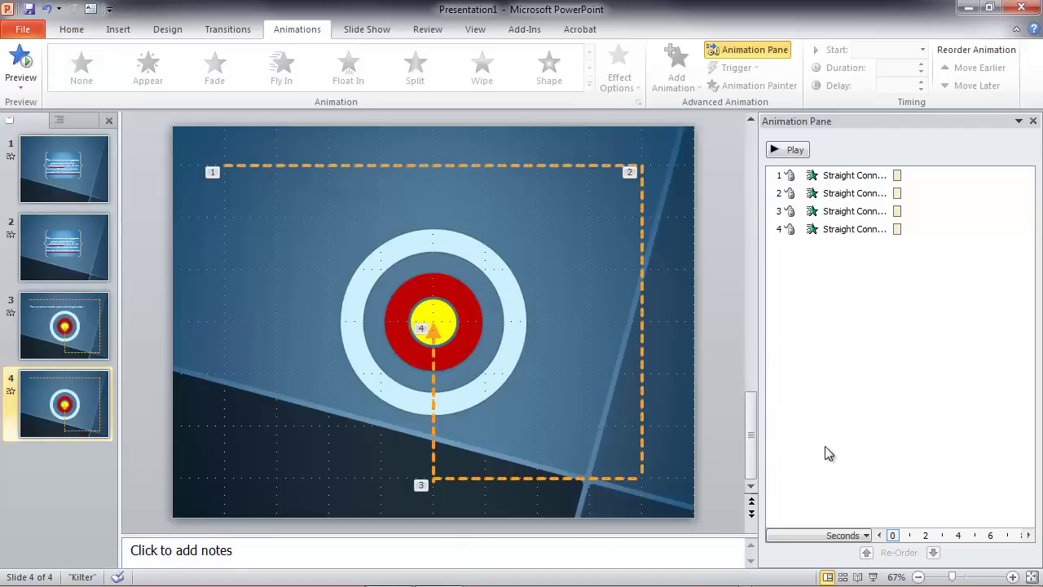
click(789, 150)
click(433, 470)
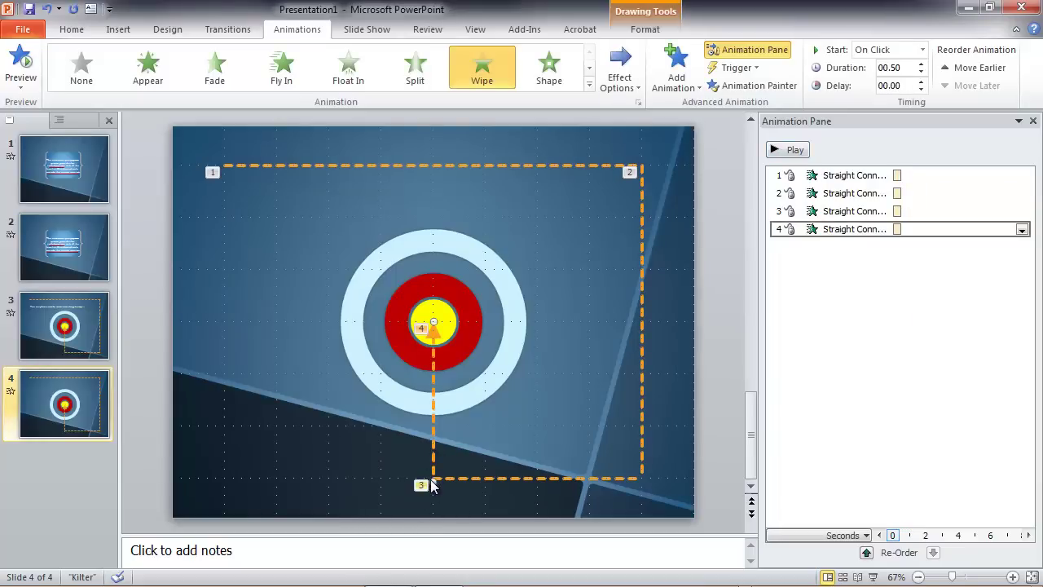
drag(433, 477, 433, 478)
click(641, 194)
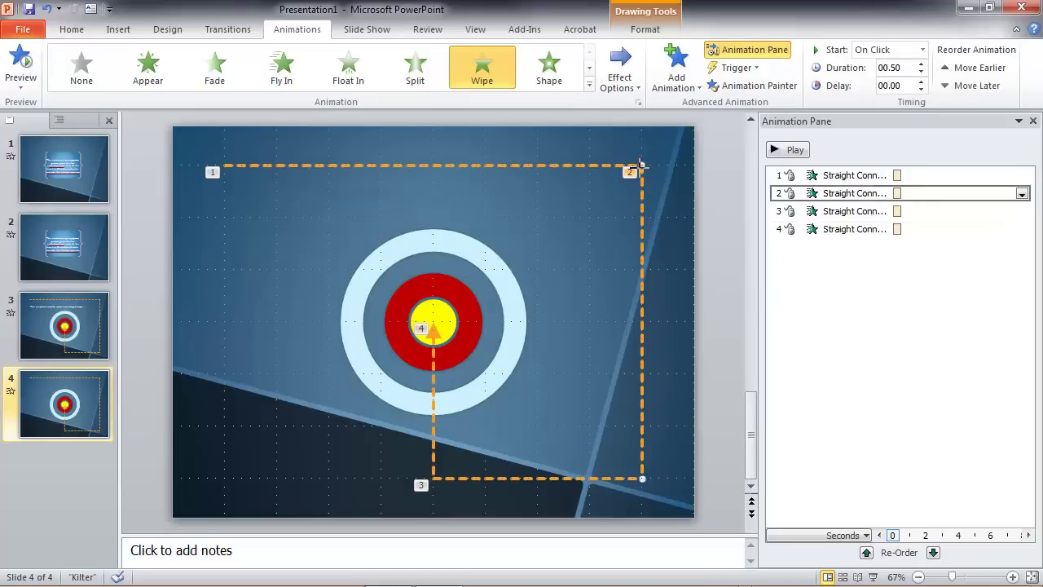
click(665, 316)
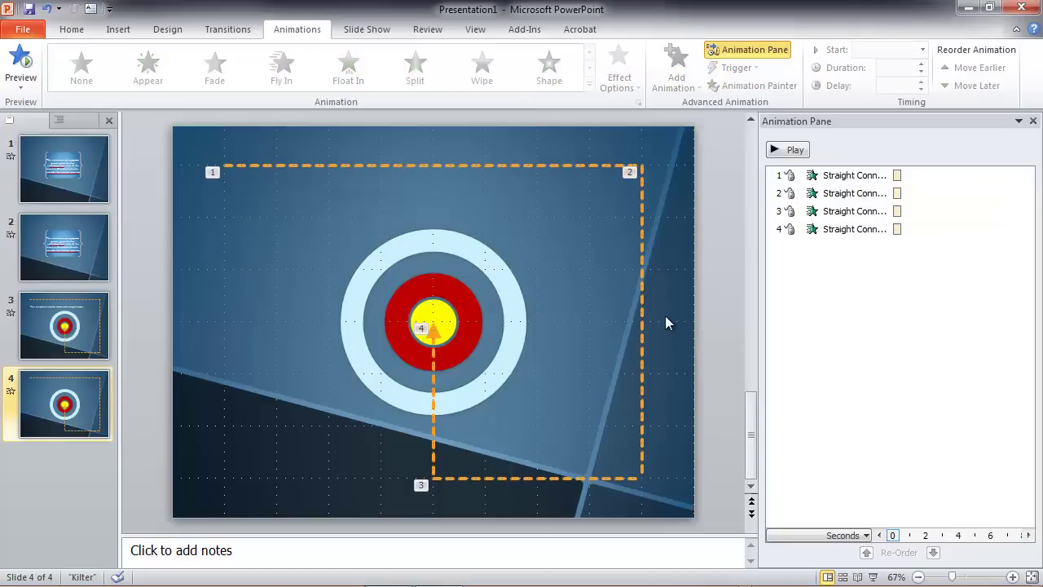
click(794, 156)
click(520, 168)
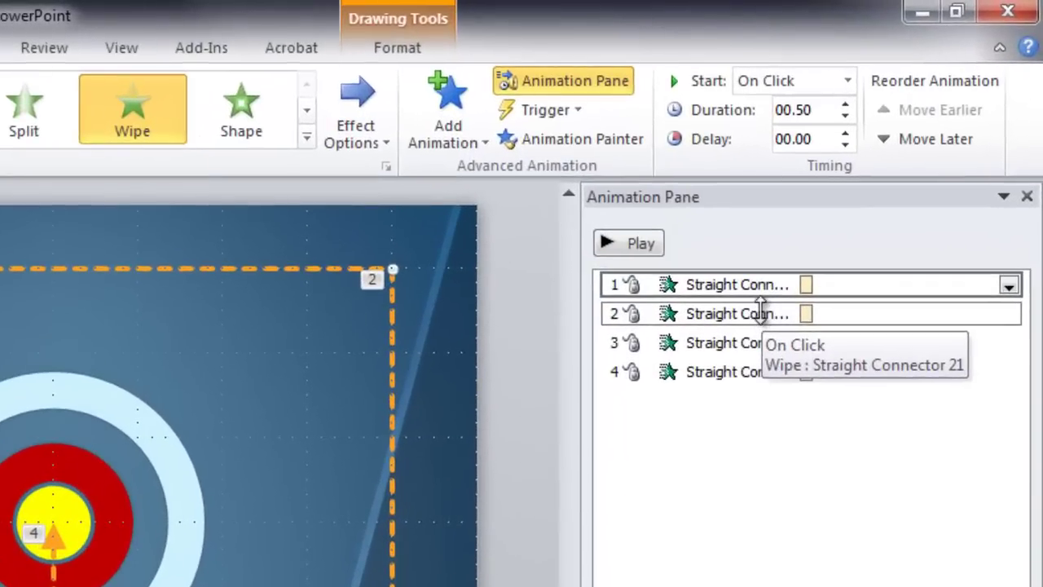
Step: Set the right line's Wipe (animation 2) direction to From Top
click(760, 308)
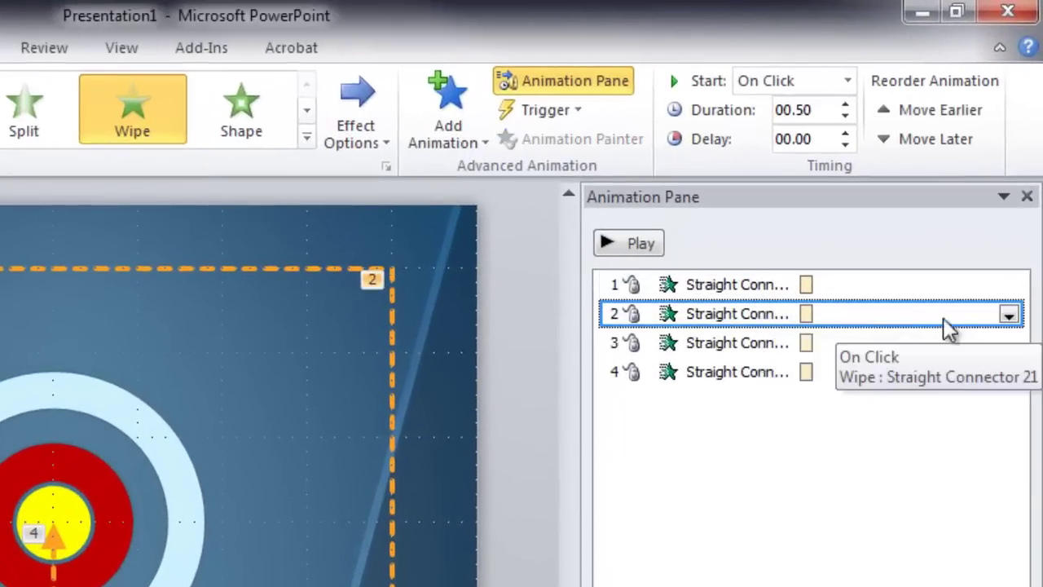
click(1010, 315)
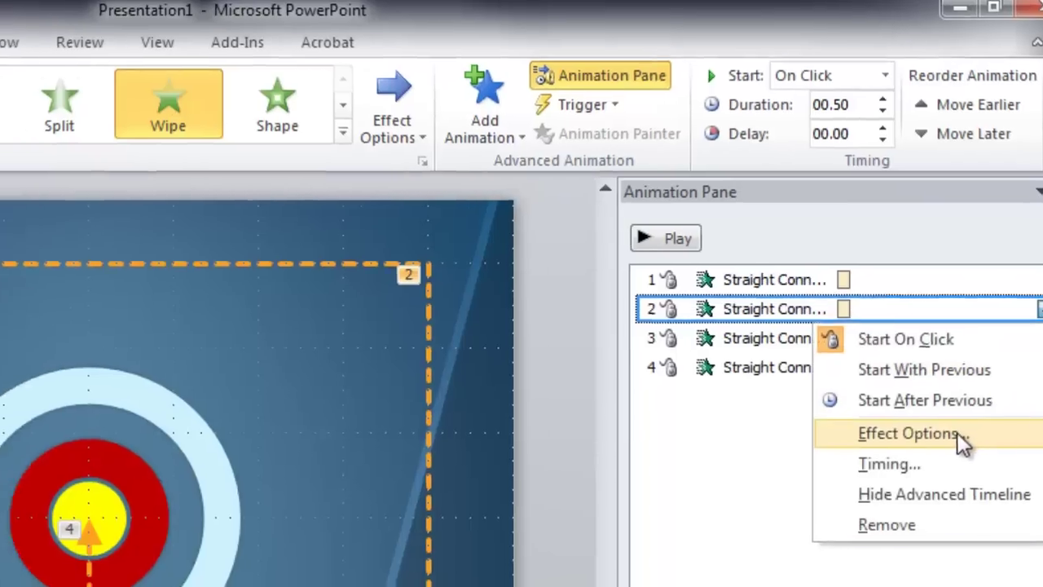
click(912, 441)
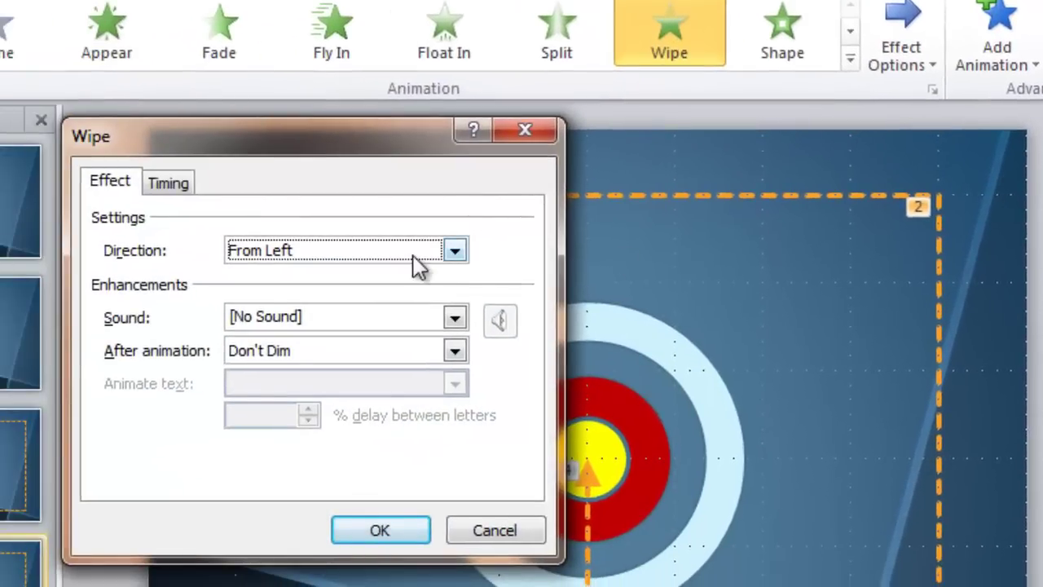
click(455, 251)
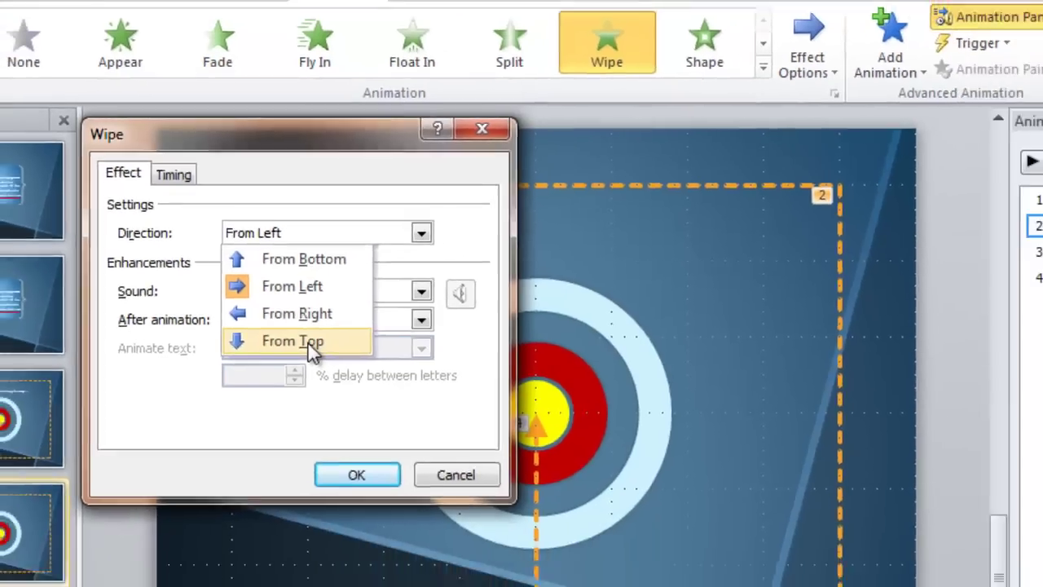
click(308, 343)
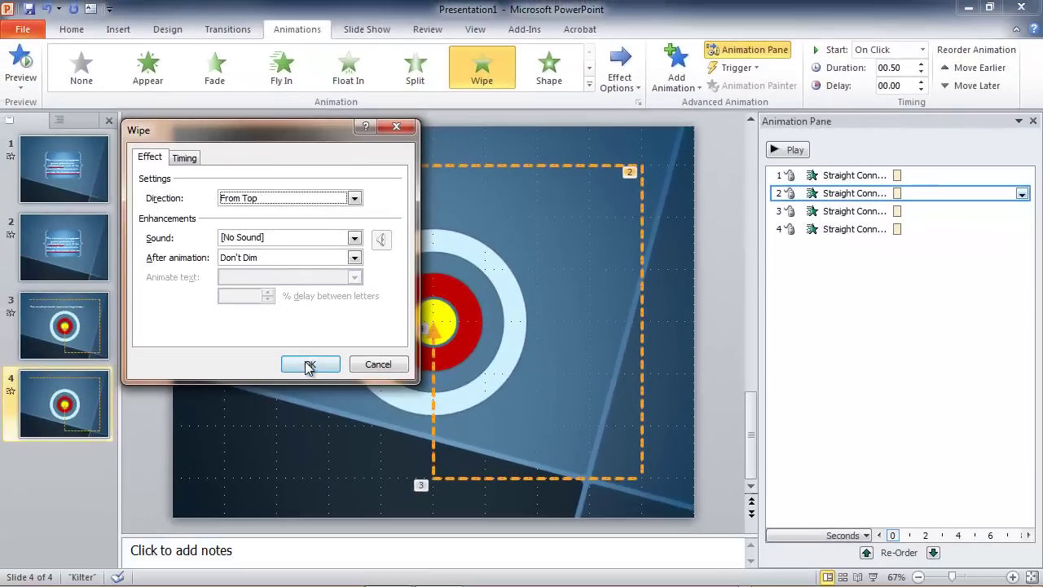
click(308, 365)
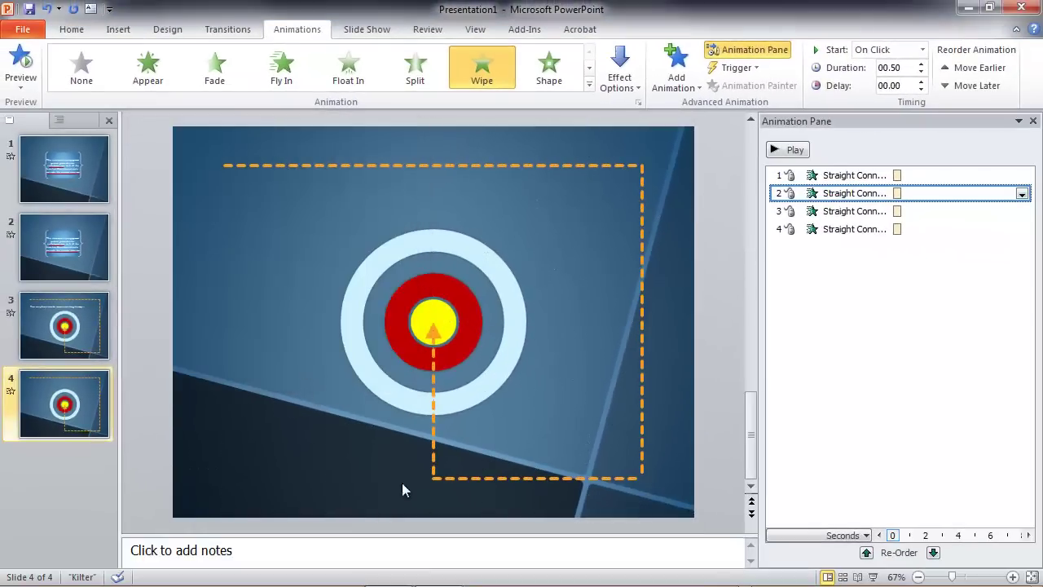
Step: Set the bottom line's Wipe (animation 3) direction to From Right
click(483, 478)
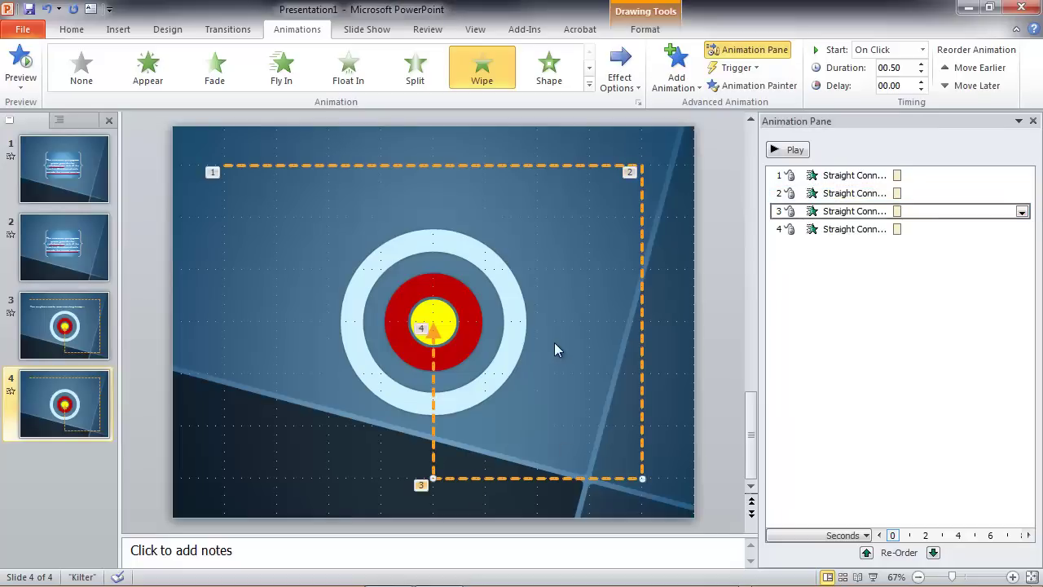
click(1021, 212)
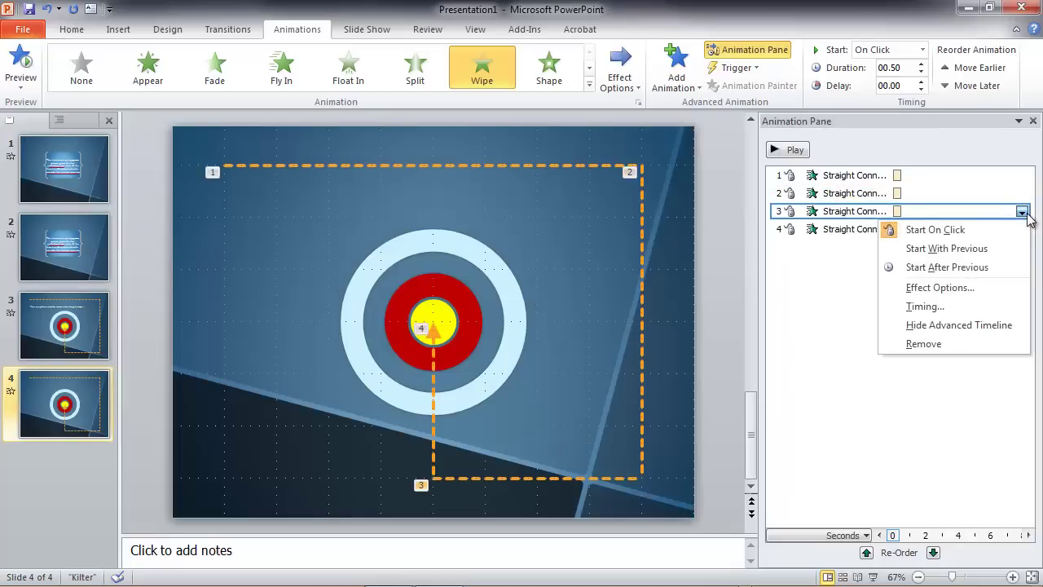
click(957, 287)
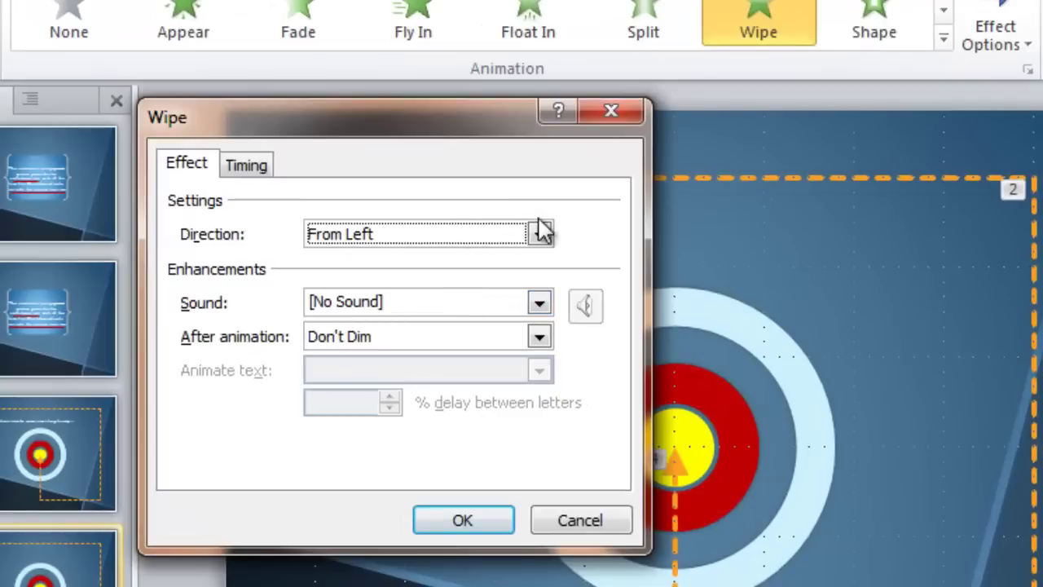
click(541, 234)
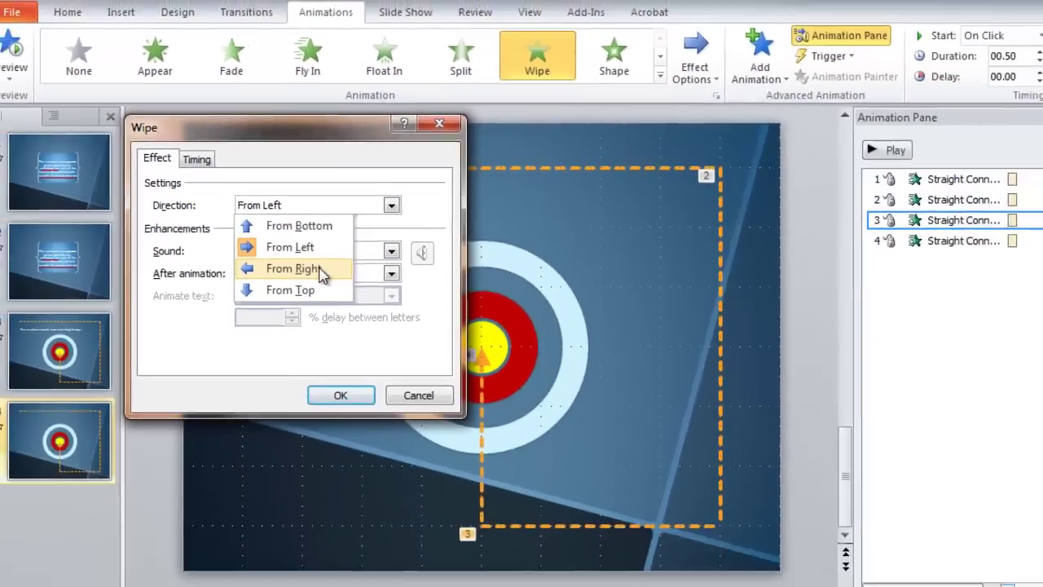
click(427, 330)
click(314, 366)
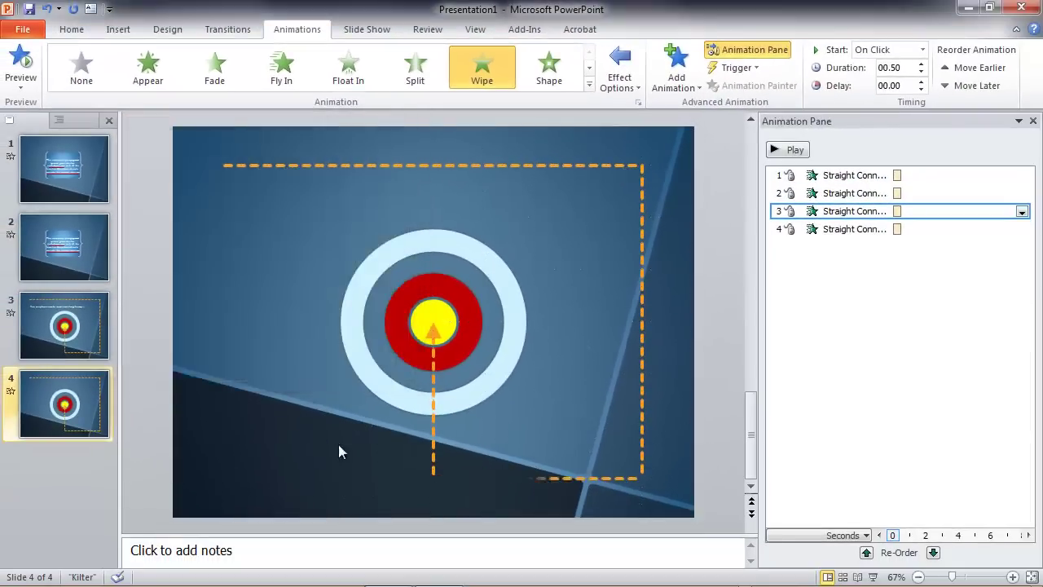
Step: Set the arrow line's Wipe (animation 4) direction to From Bottom
click(432, 423)
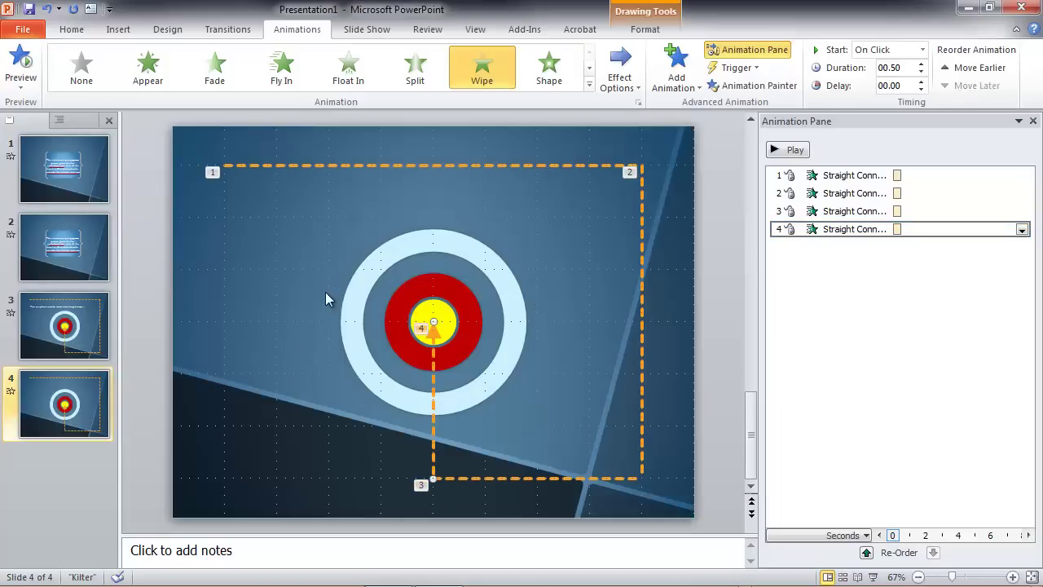
click(1021, 230)
click(936, 307)
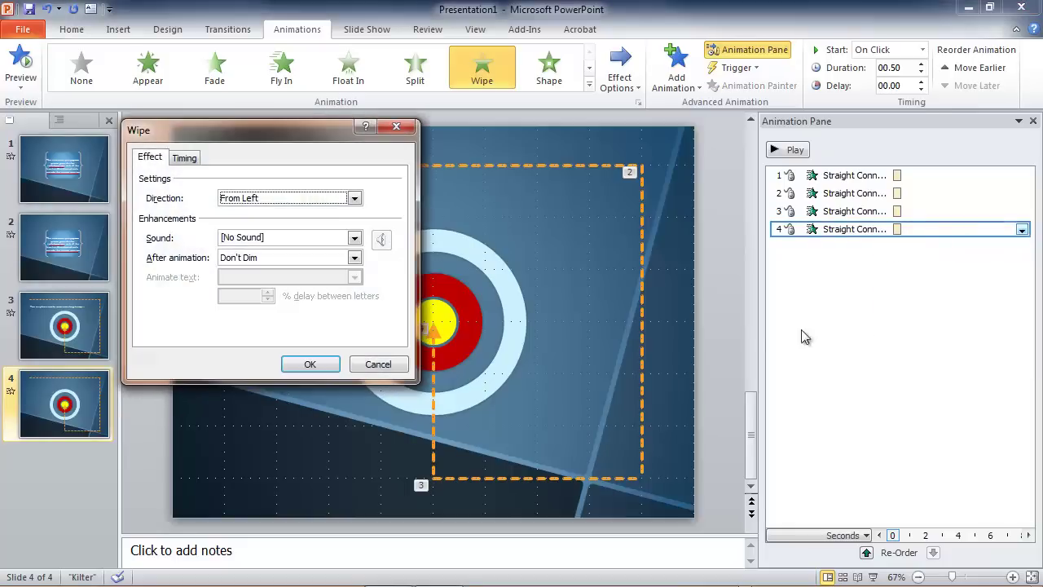
click(352, 200)
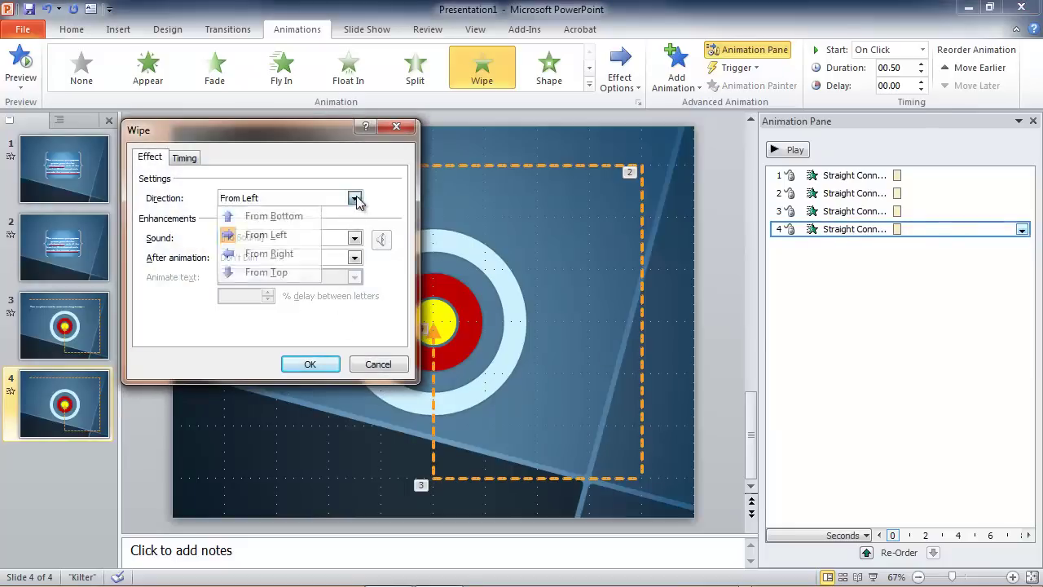
click(282, 220)
click(306, 366)
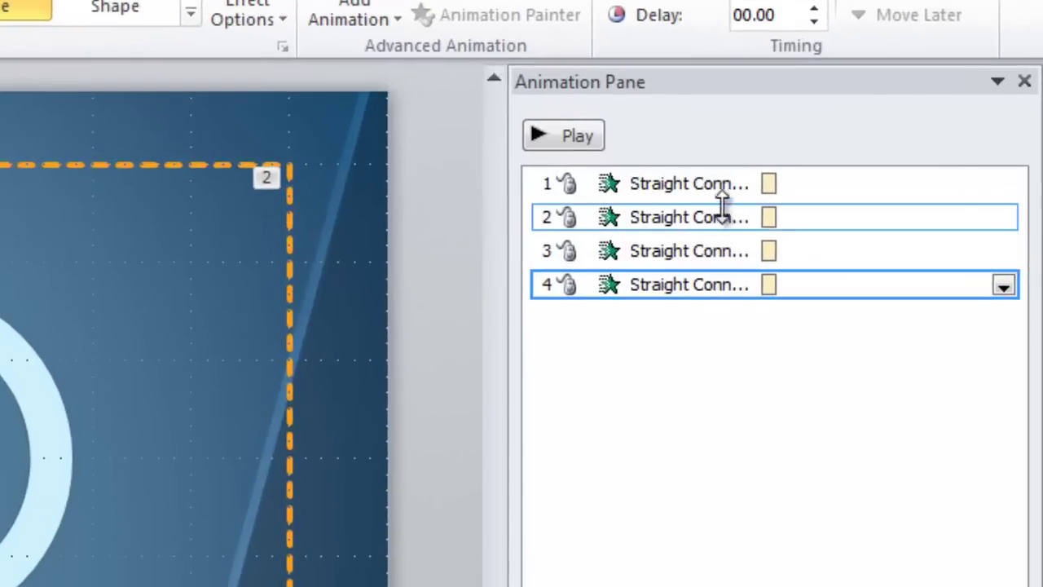
Step: Set animations 2 through 4 in the Animation Pane to Start After Previous
click(658, 217)
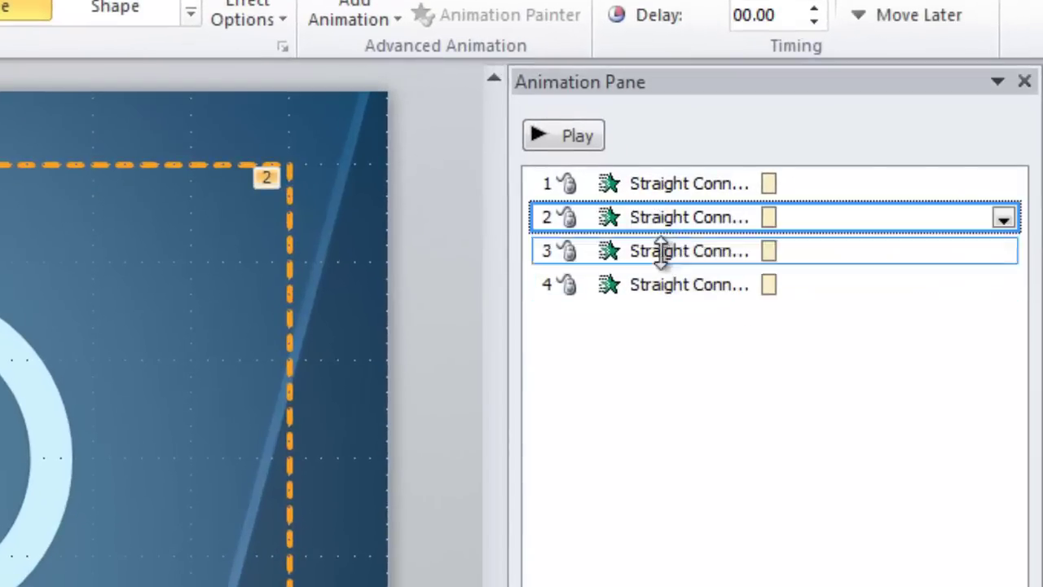
shift+click(679, 285)
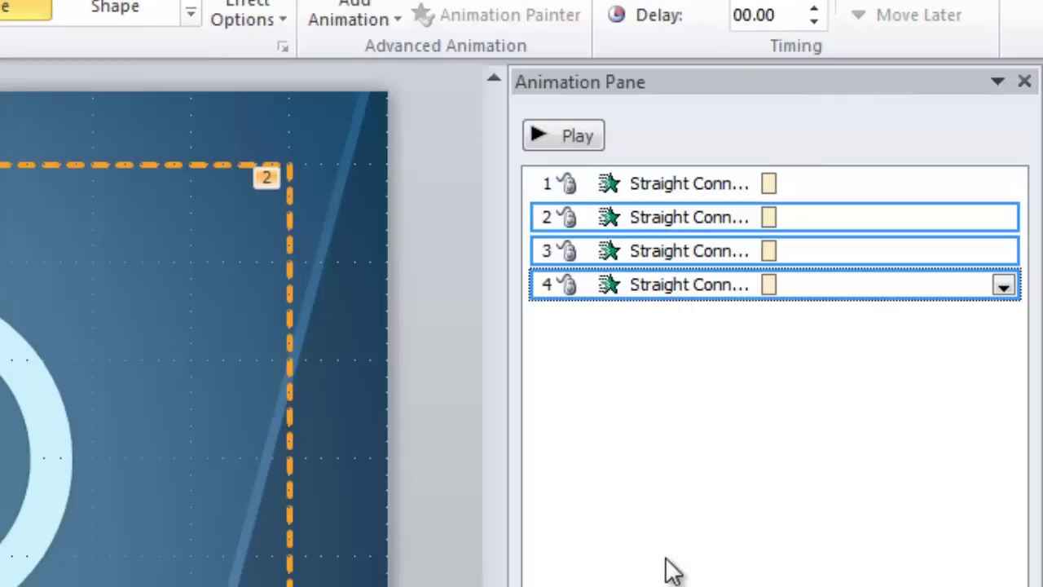
click(1002, 285)
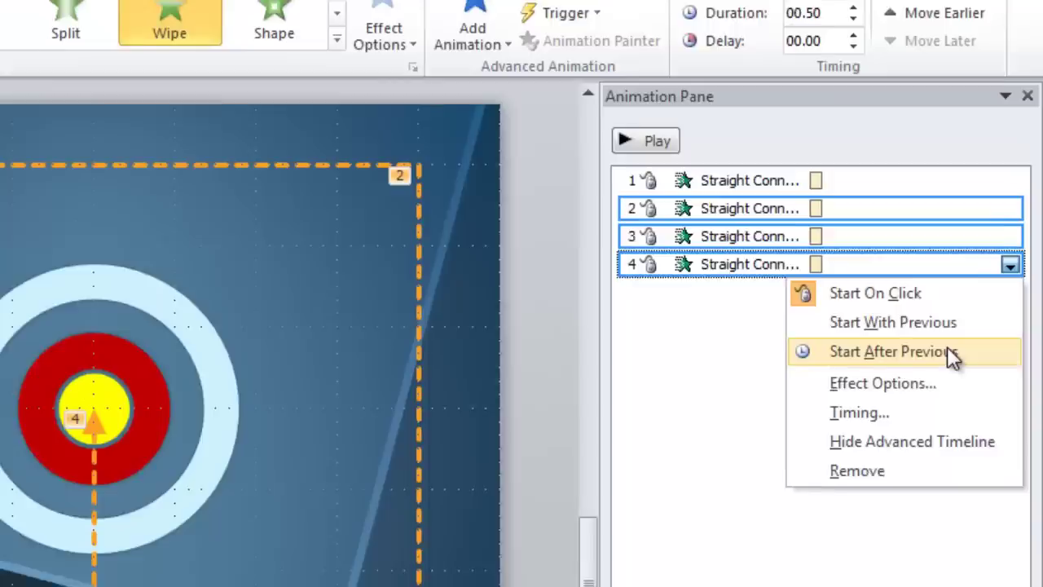
click(929, 389)
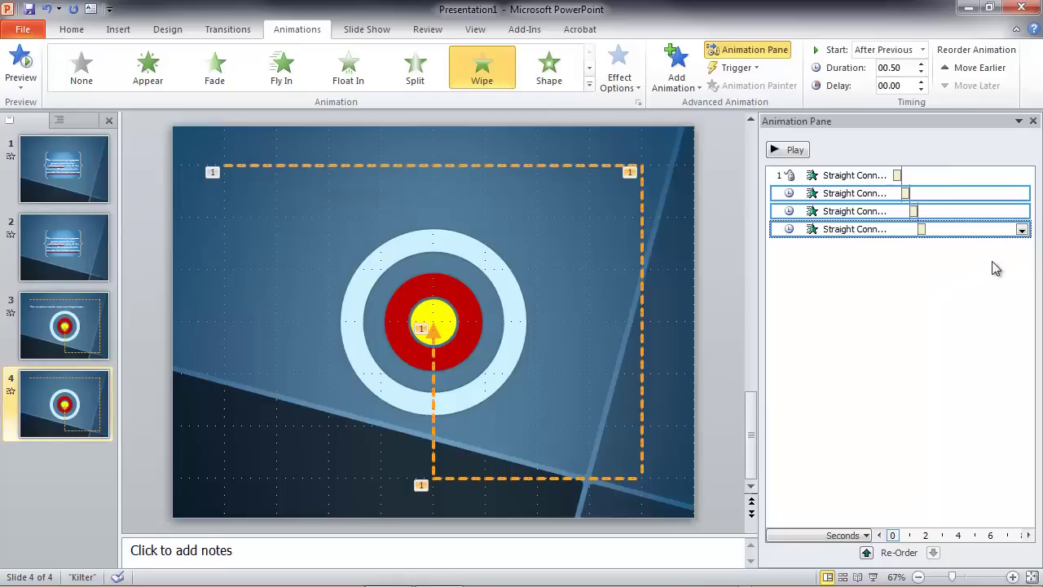
Step: Select all four line animations and set their duration to 2 seconds (Medium)
click(941, 174)
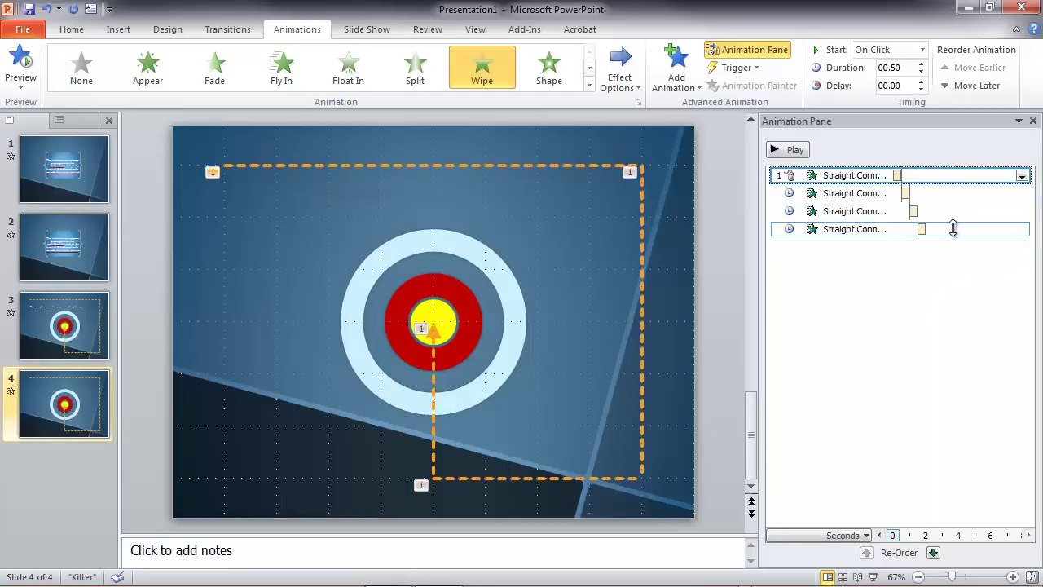
shift+click(953, 229)
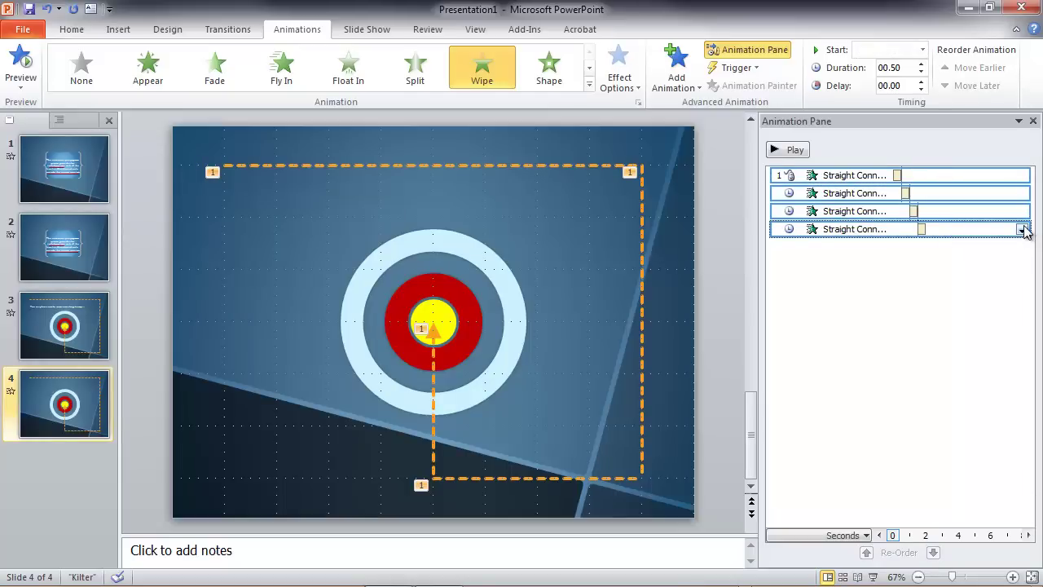
click(1020, 229)
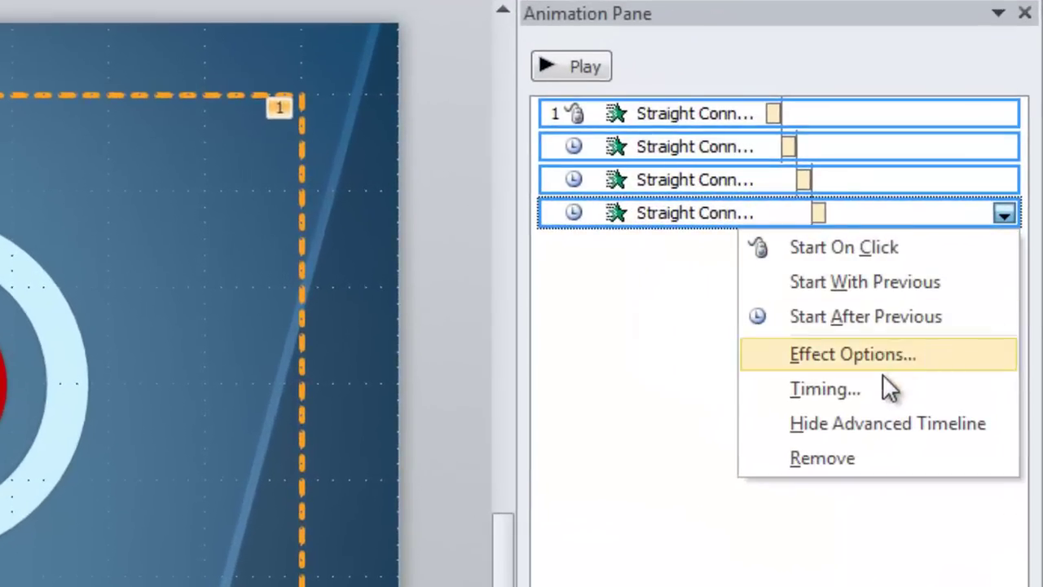
click(920, 341)
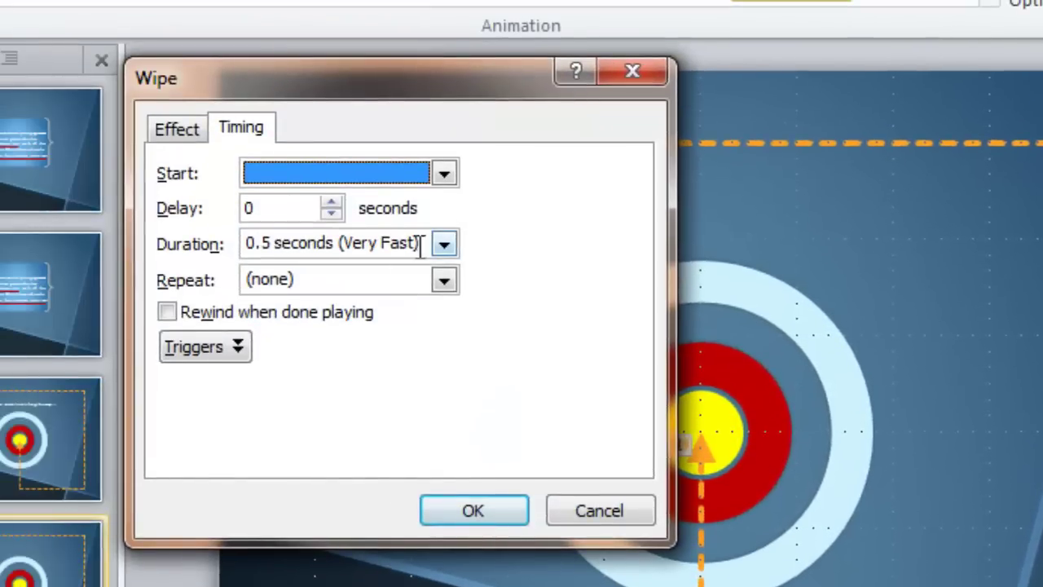
click(339, 237)
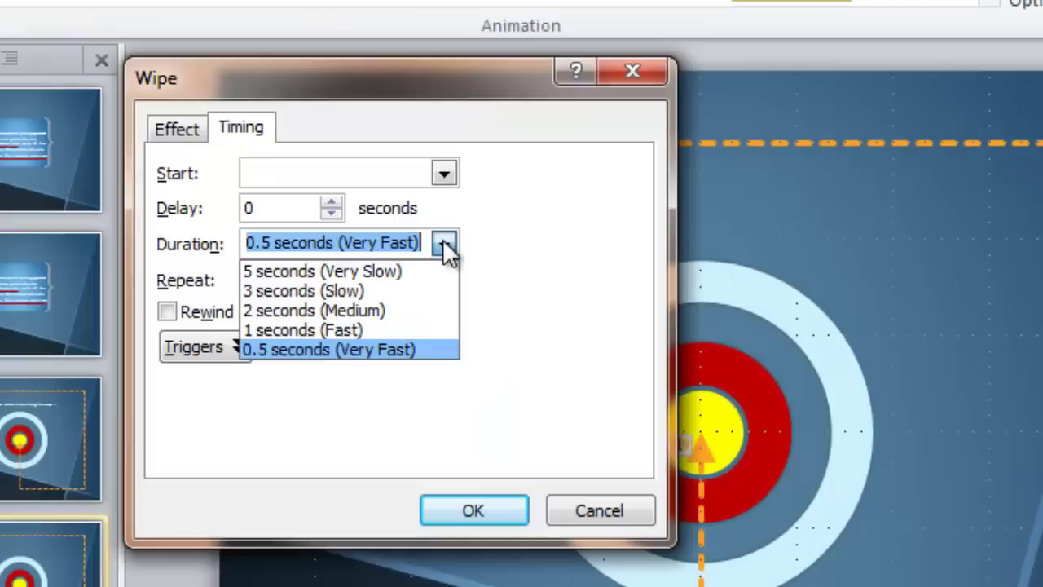
click(372, 310)
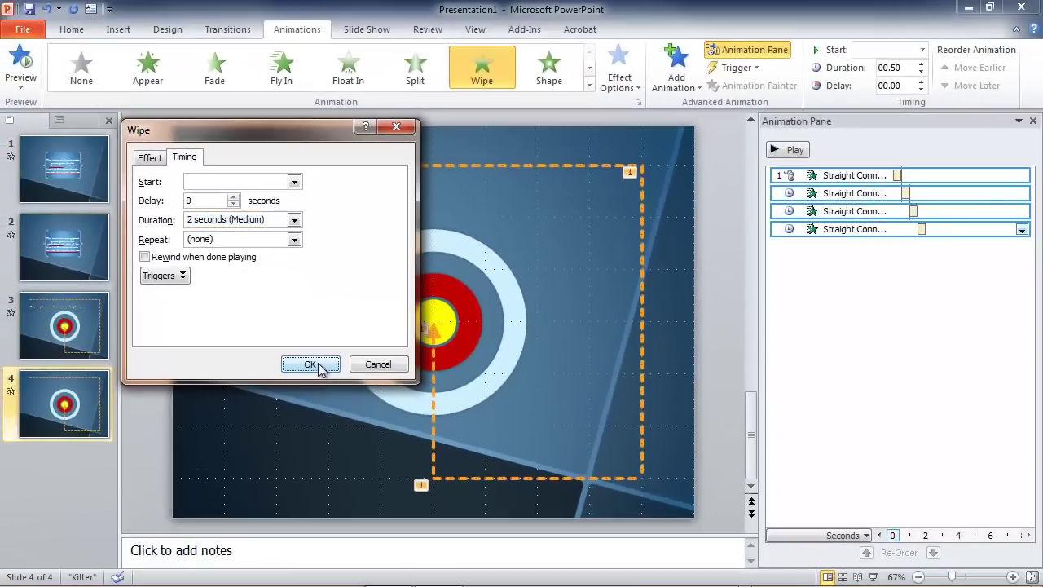
click(327, 377)
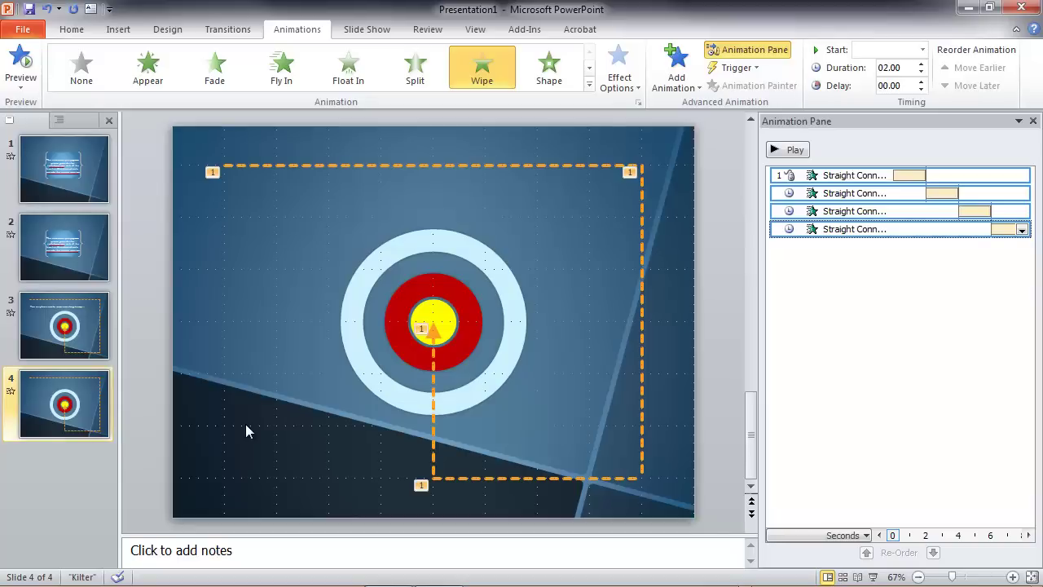
Step: Change the four line animations' duration to 1 second (Fast)
click(1022, 231)
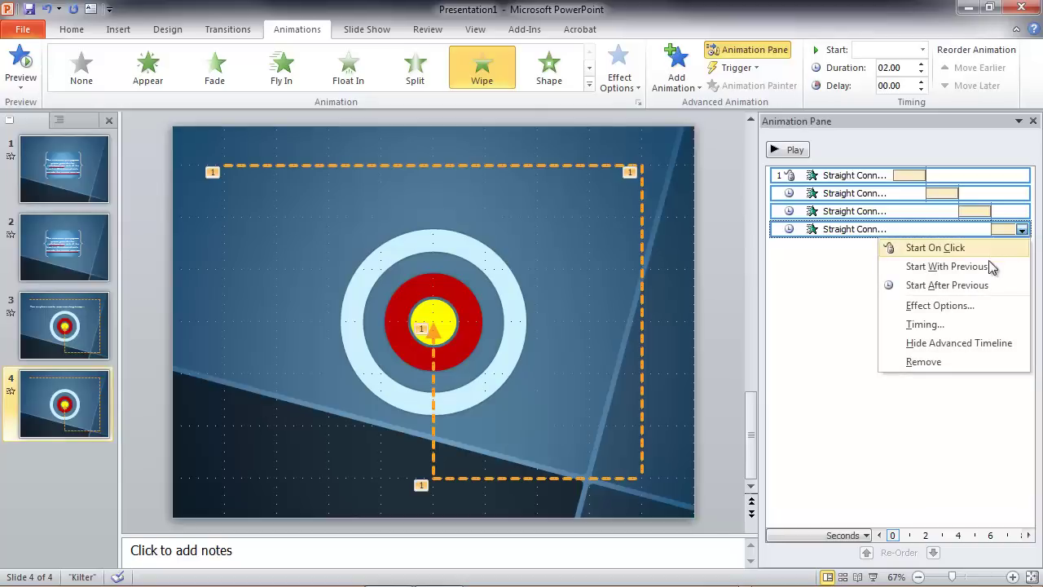
click(945, 326)
click(294, 219)
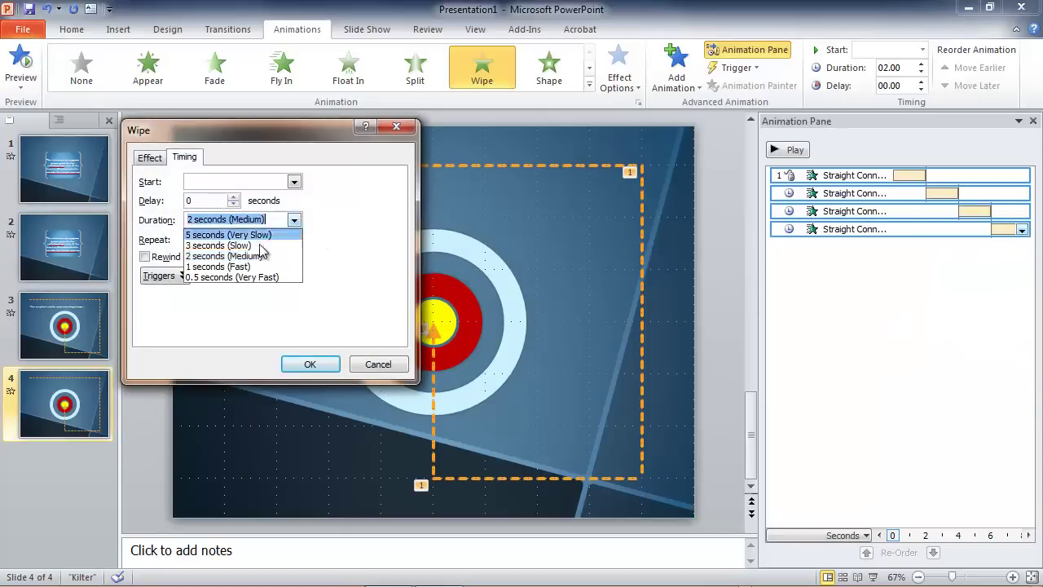
click(251, 266)
click(303, 366)
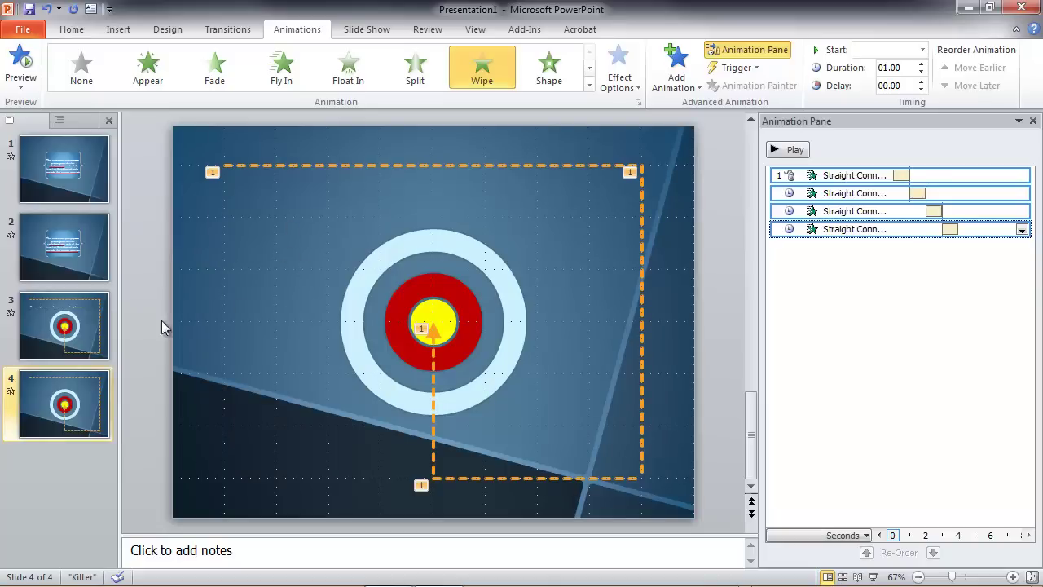
Step: Paste slide 3's 'You may have to make some turns along the way…' caption onto slide 4, deleting its animation
click(37, 338)
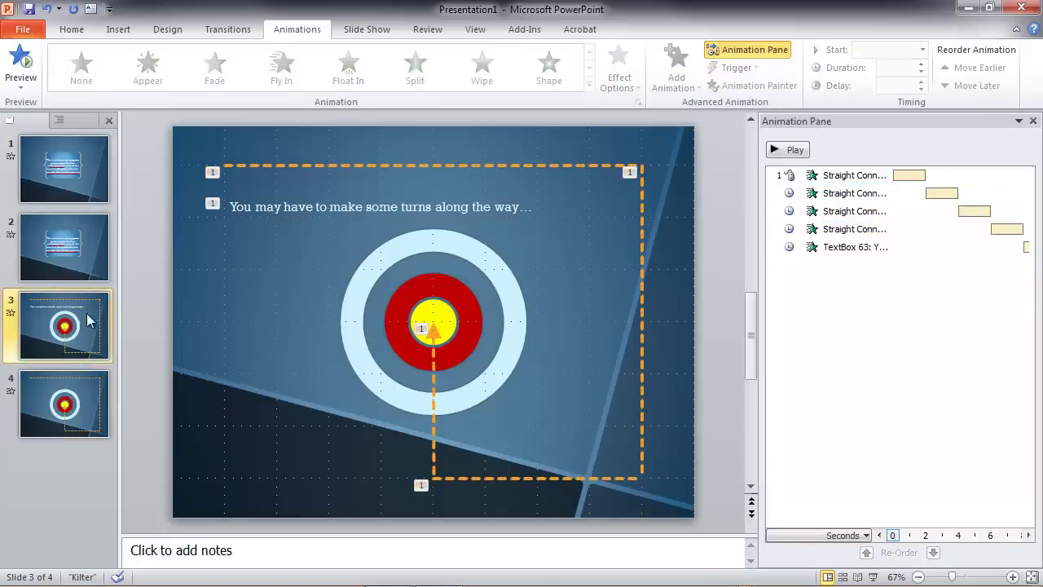
click(264, 203)
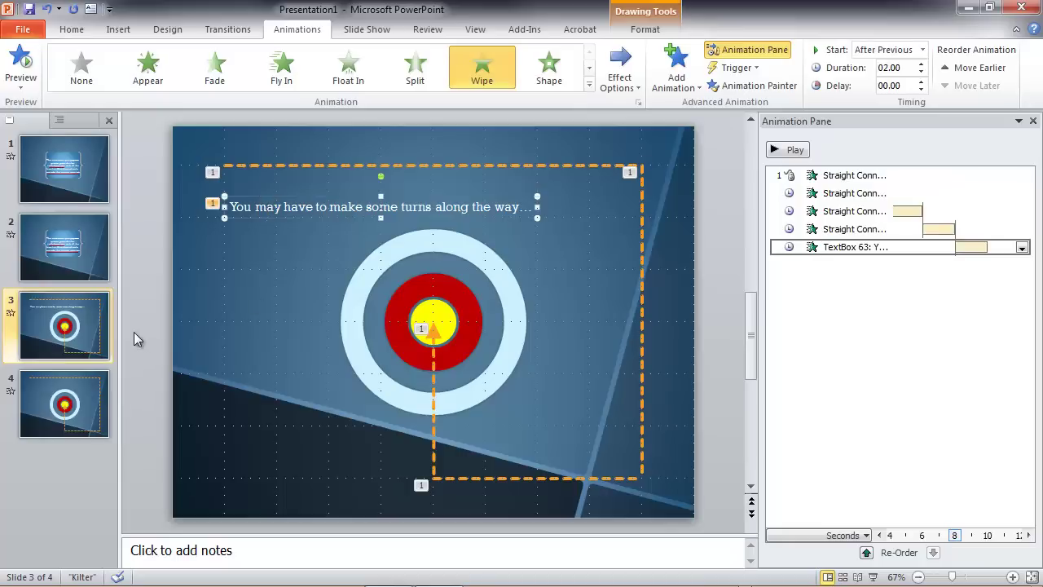
click(32, 406)
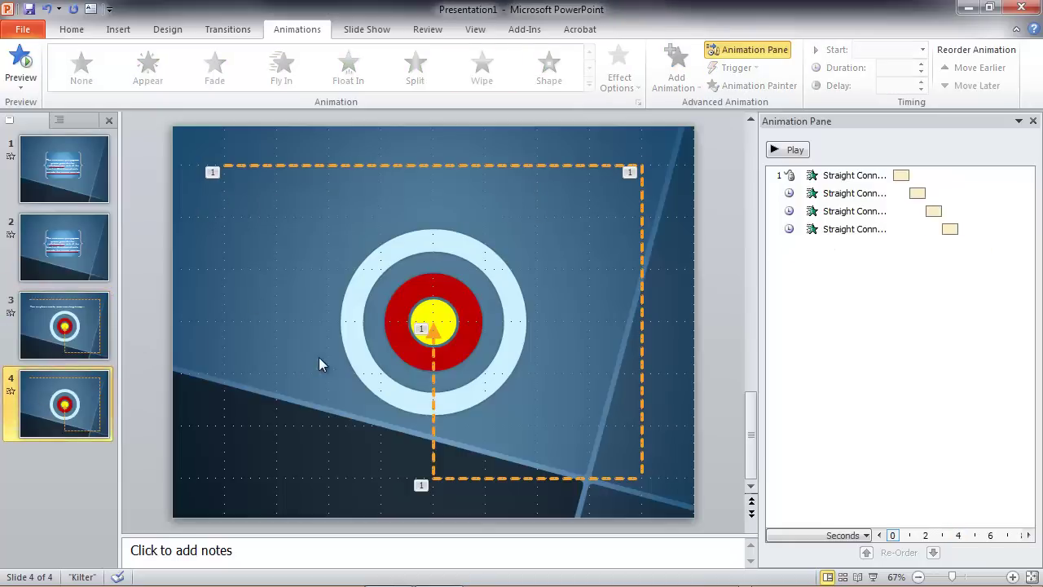
key(ctrl+v)
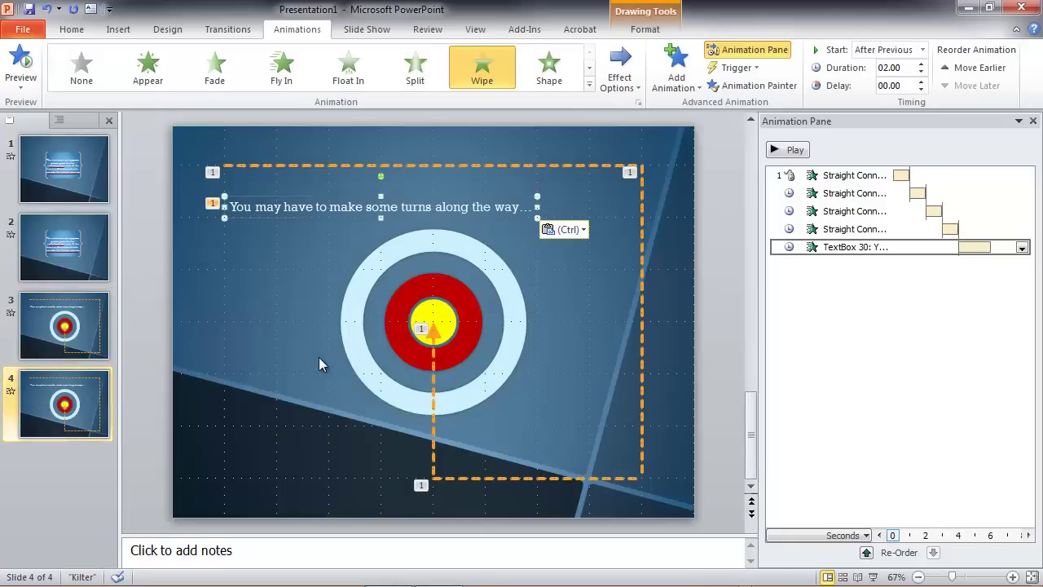
click(214, 203)
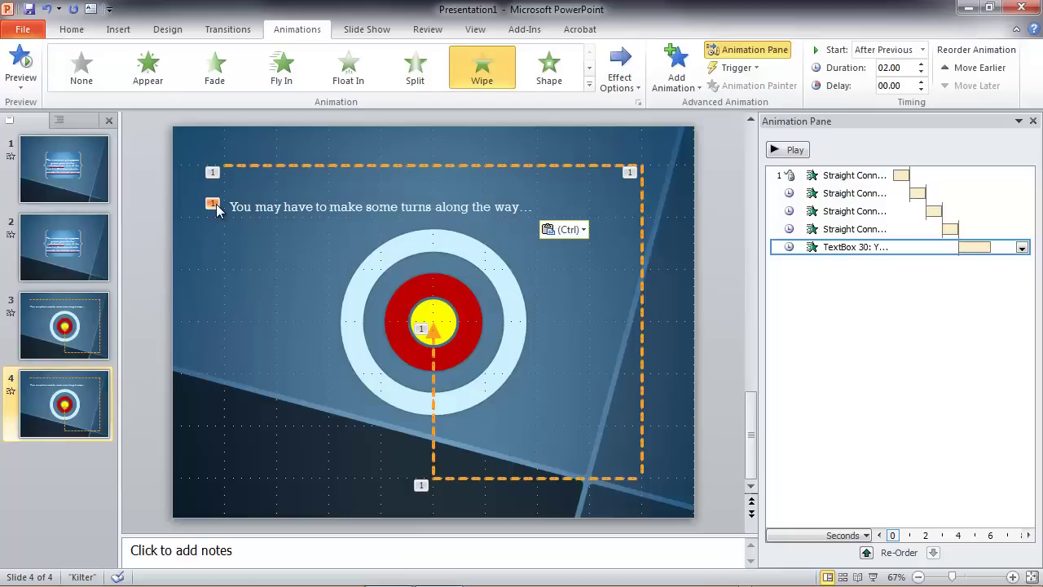
key(Delete)
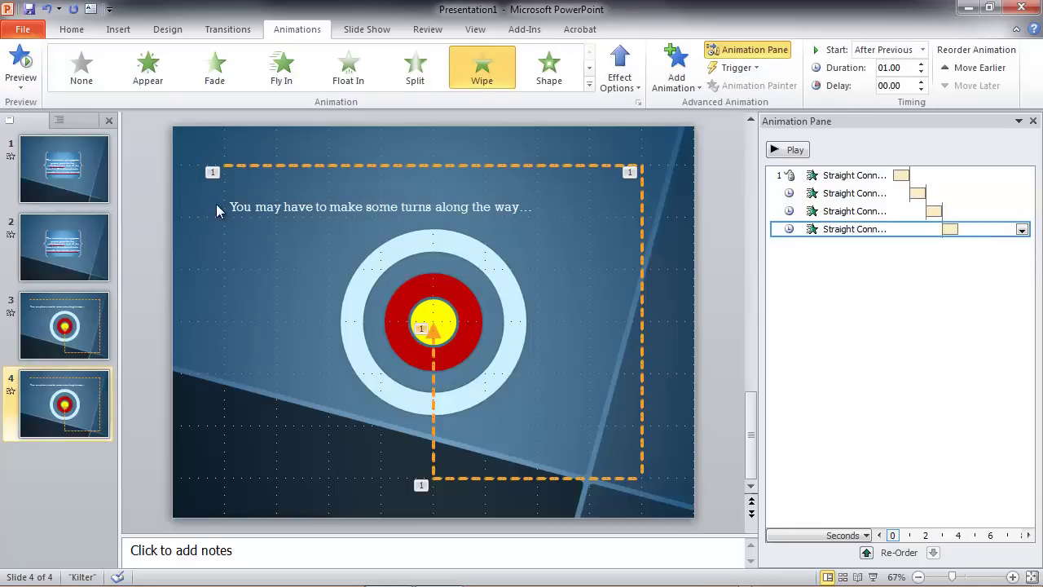
click(236, 204)
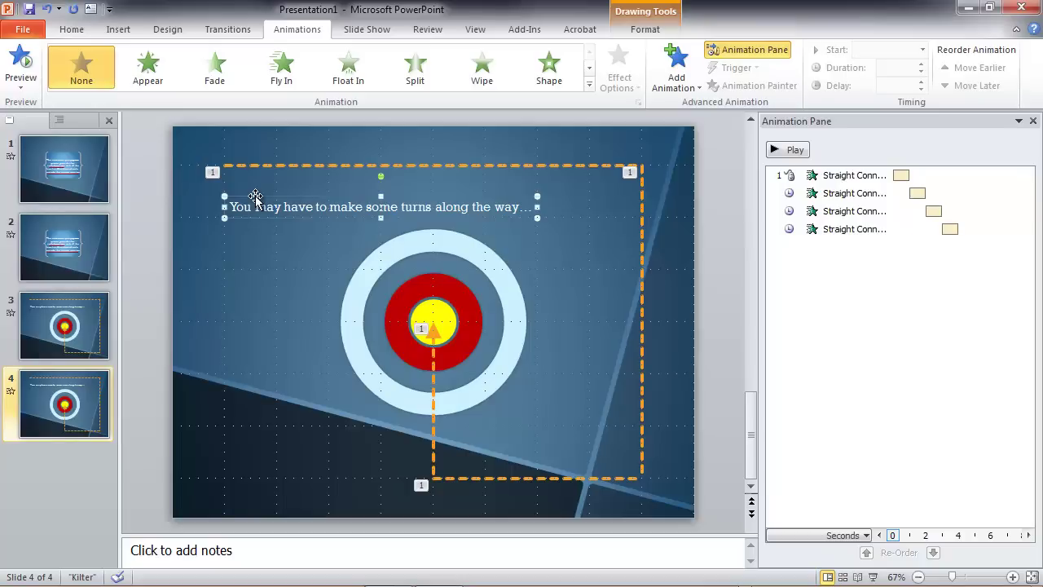
Step: Give the caption a Wipe entrance From Left
click(489, 74)
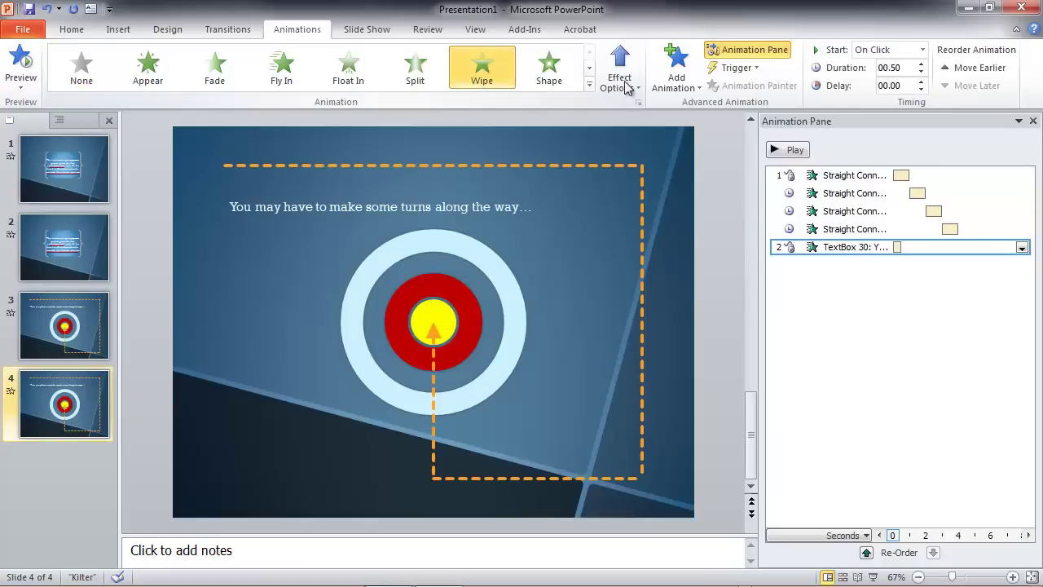
click(629, 85)
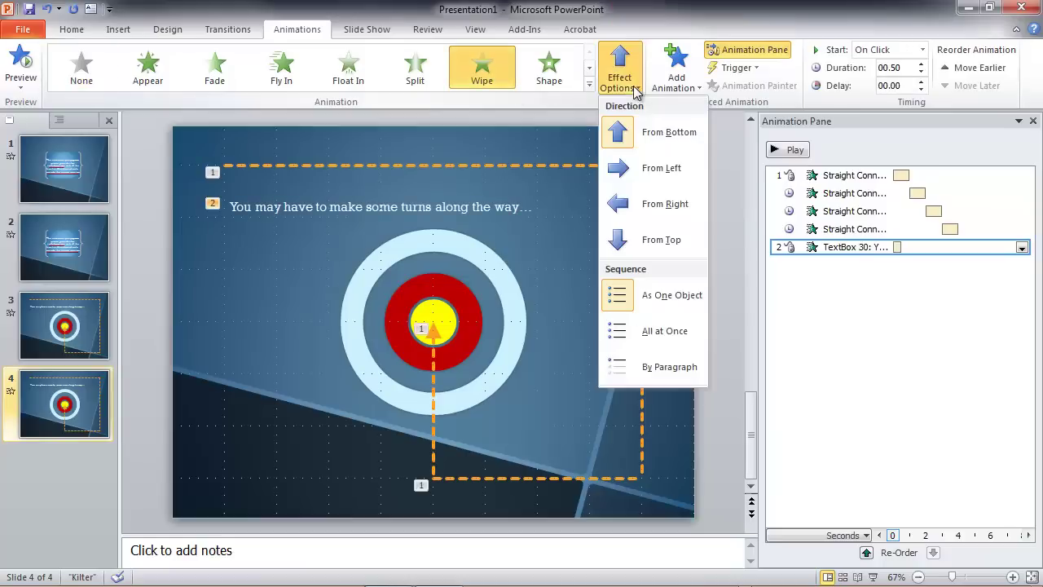
click(644, 168)
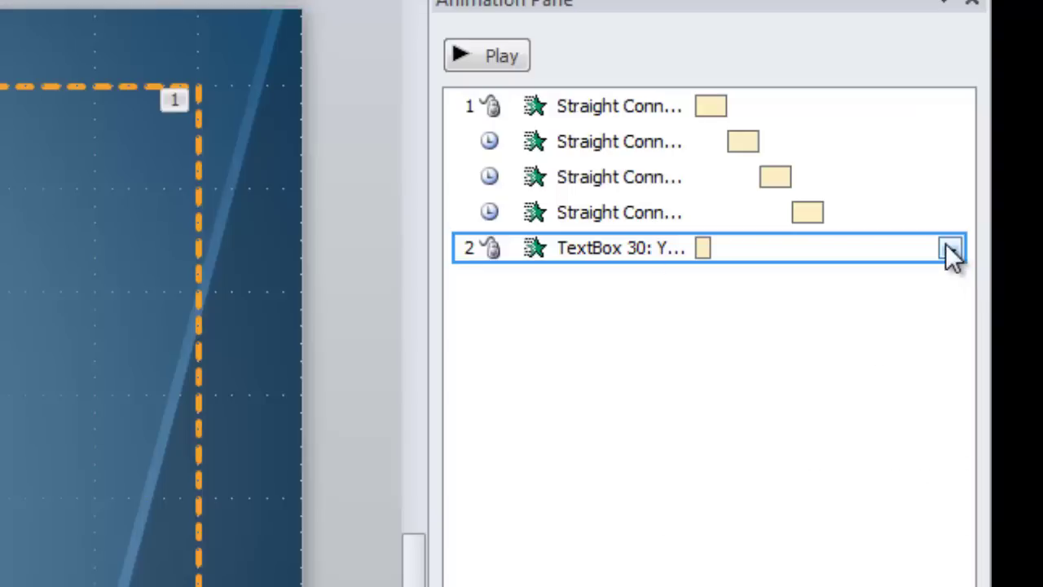
Step: Set the caption's Wipe timing to 1 second (Fast), starting After Previous
click(950, 248)
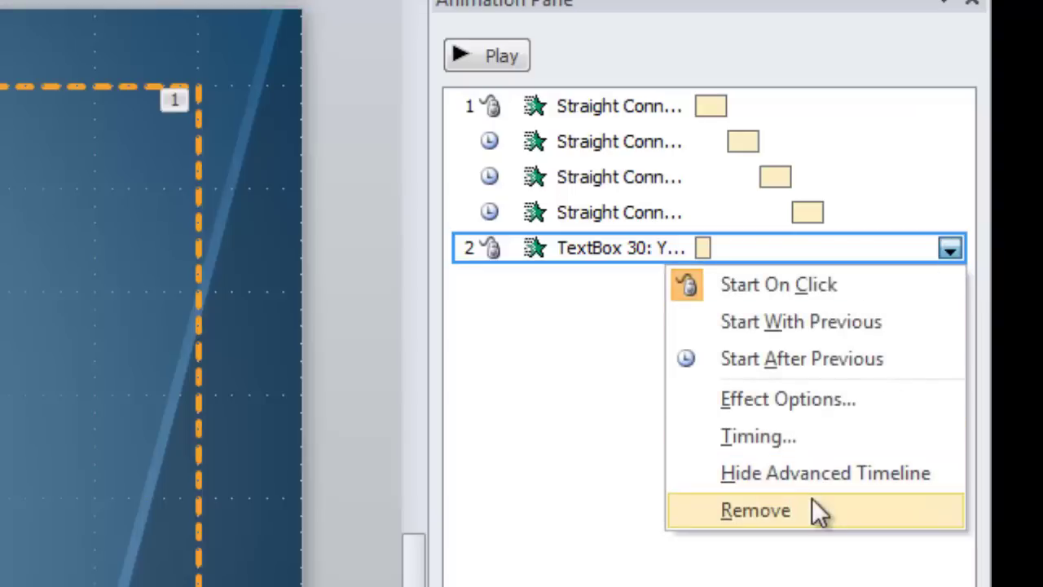
click(810, 437)
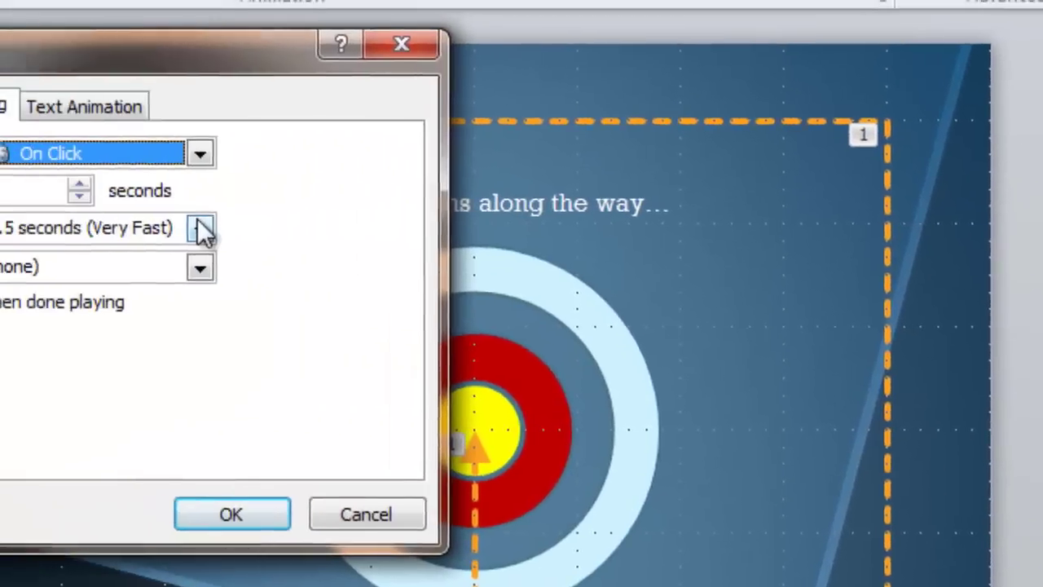
click(203, 230)
click(355, 330)
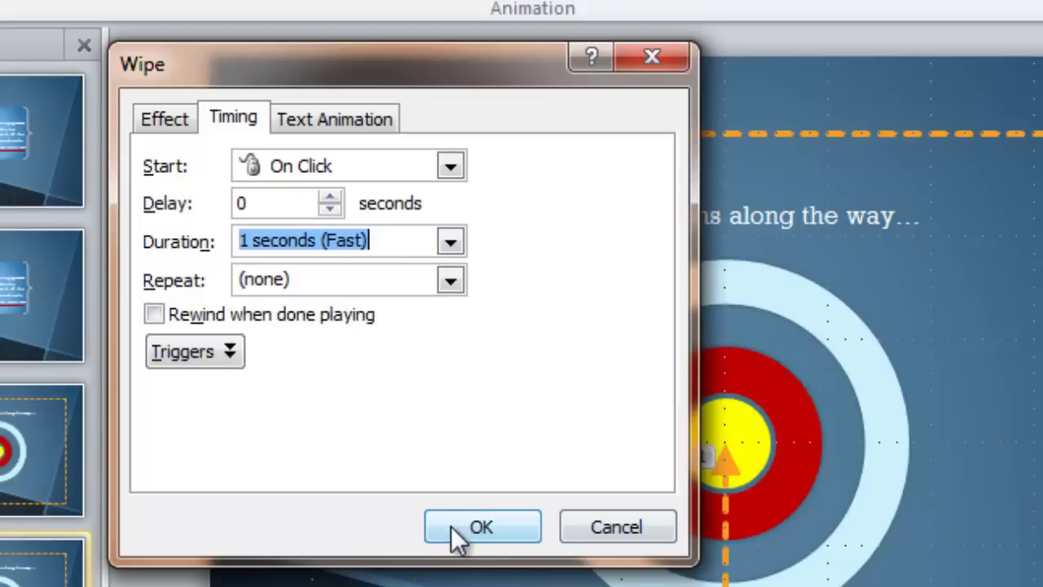
click(449, 167)
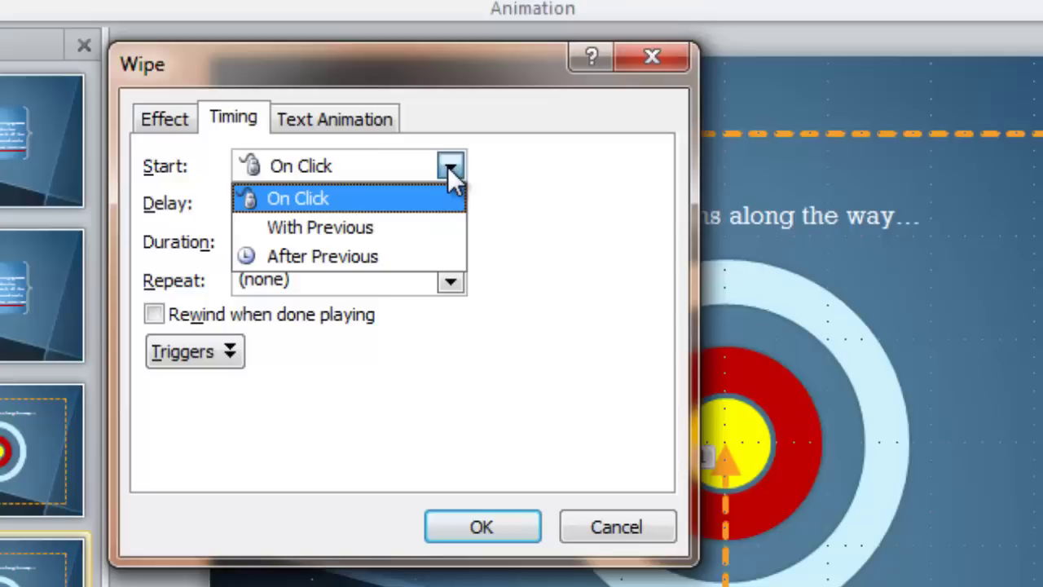
click(364, 255)
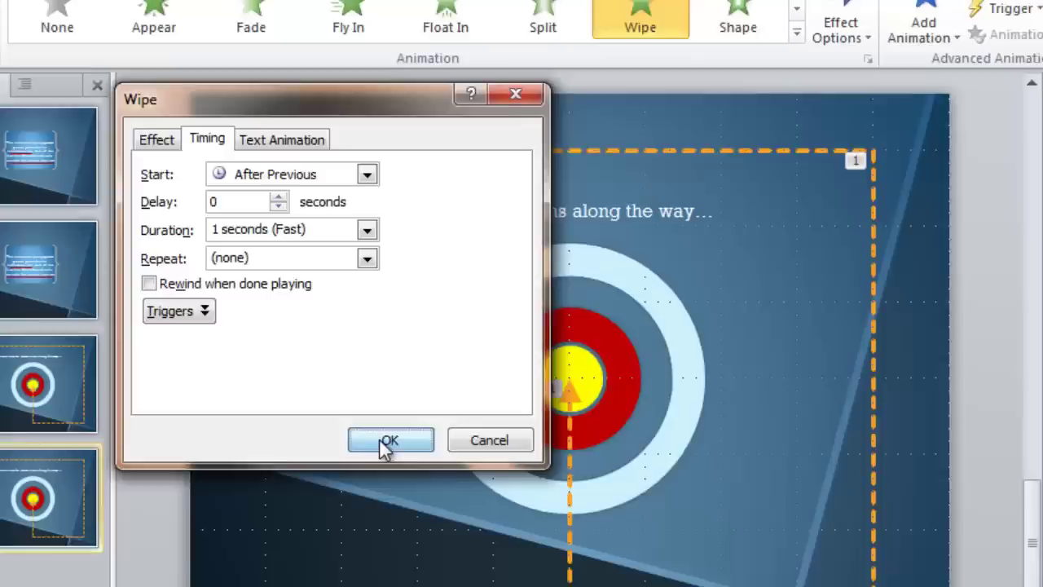
click(464, 526)
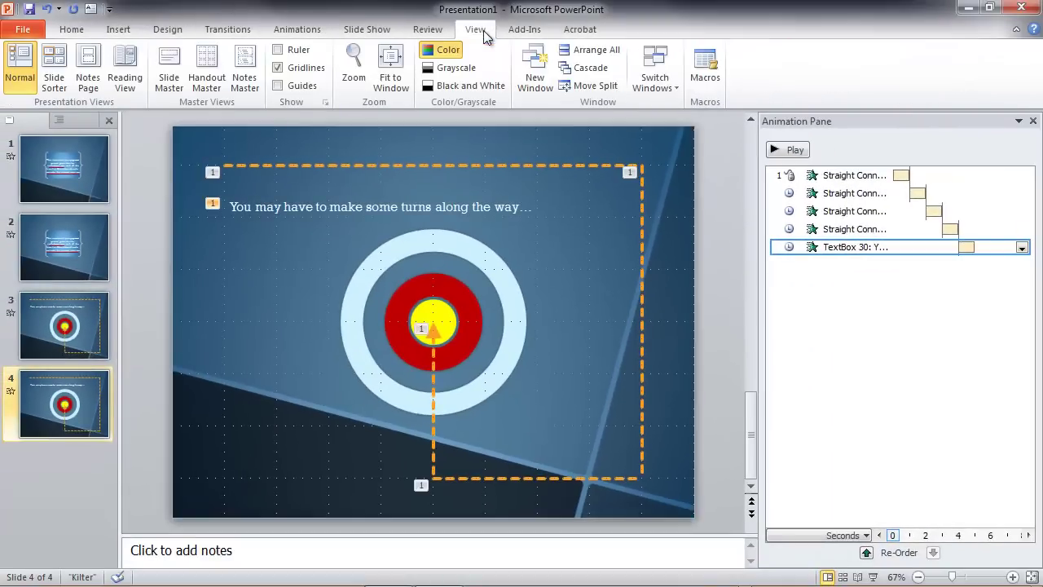
Step: Turn off Gridlines on the View tab so slide 4 shows without grid dots
click(279, 68)
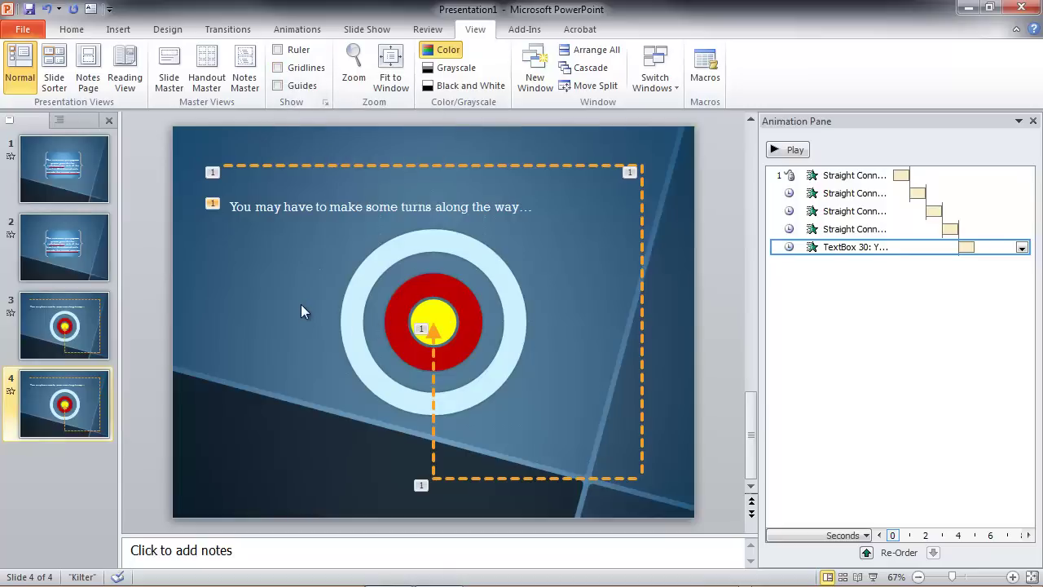